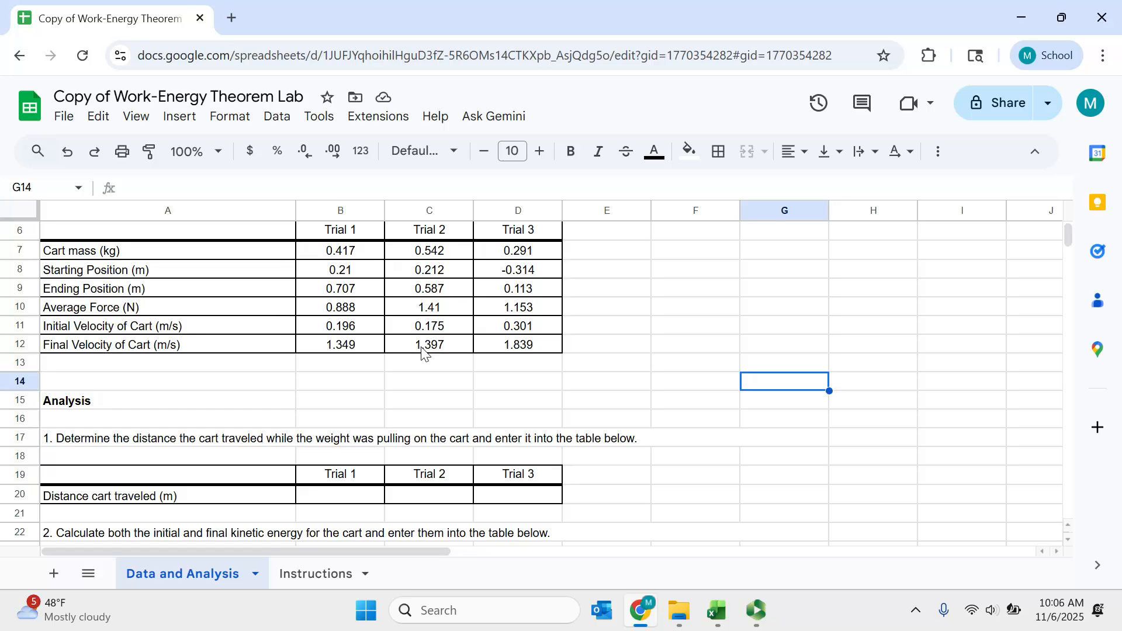
Calculate Trial 1's distance traveled in B20 with =B9-B8 and fill the formula across to Trials 2 and 3.
left_click(356, 498)
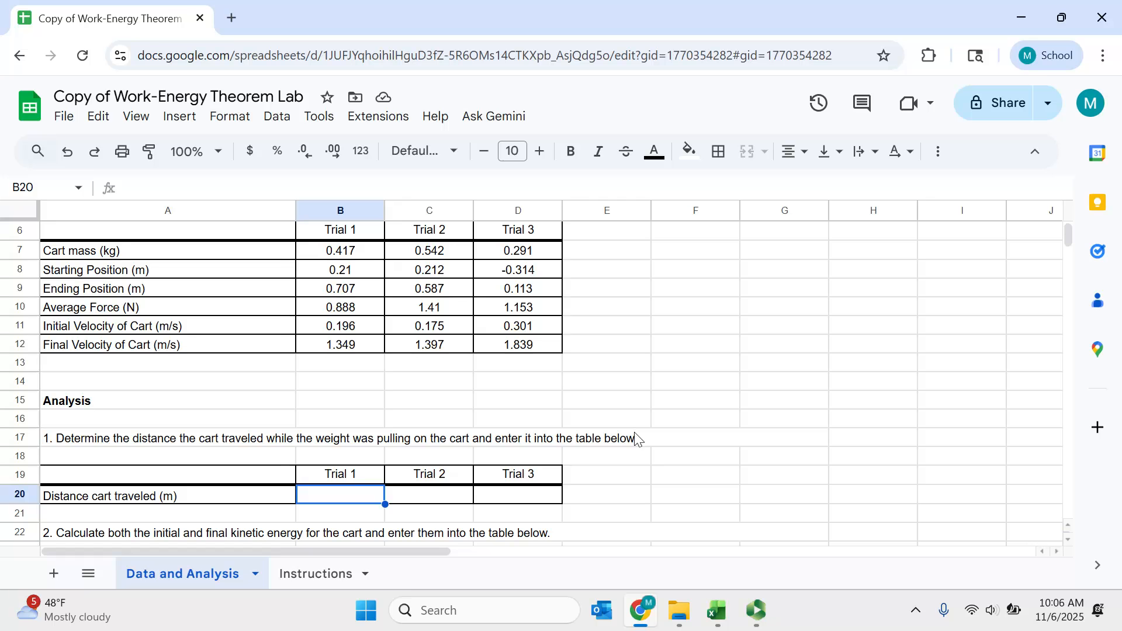
type("=")
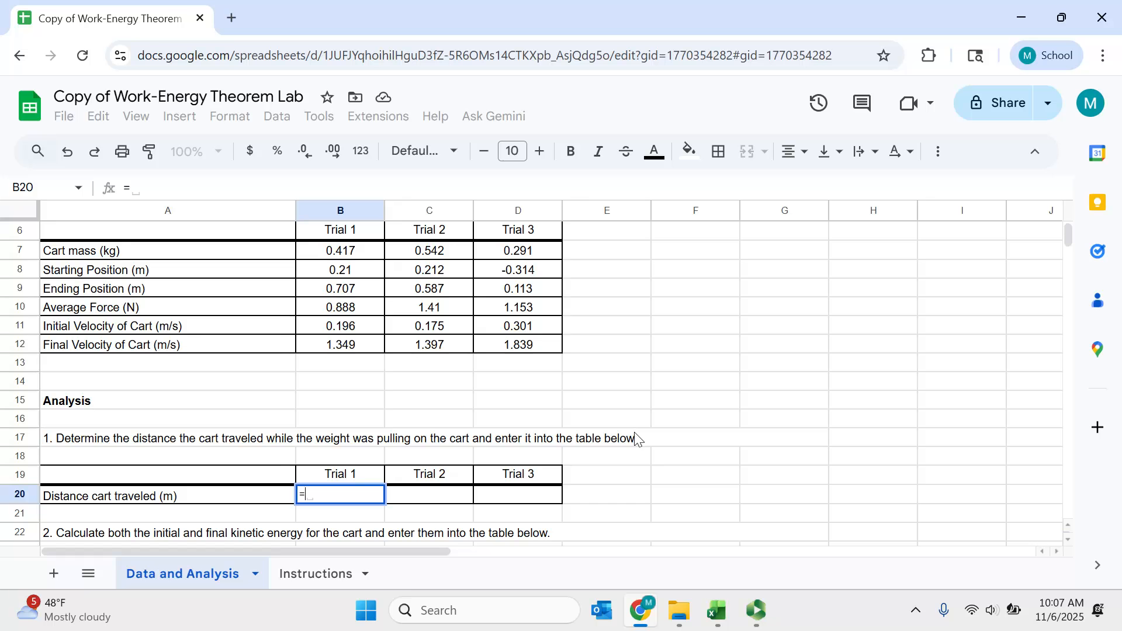
left_click(375, 289)
type("-")
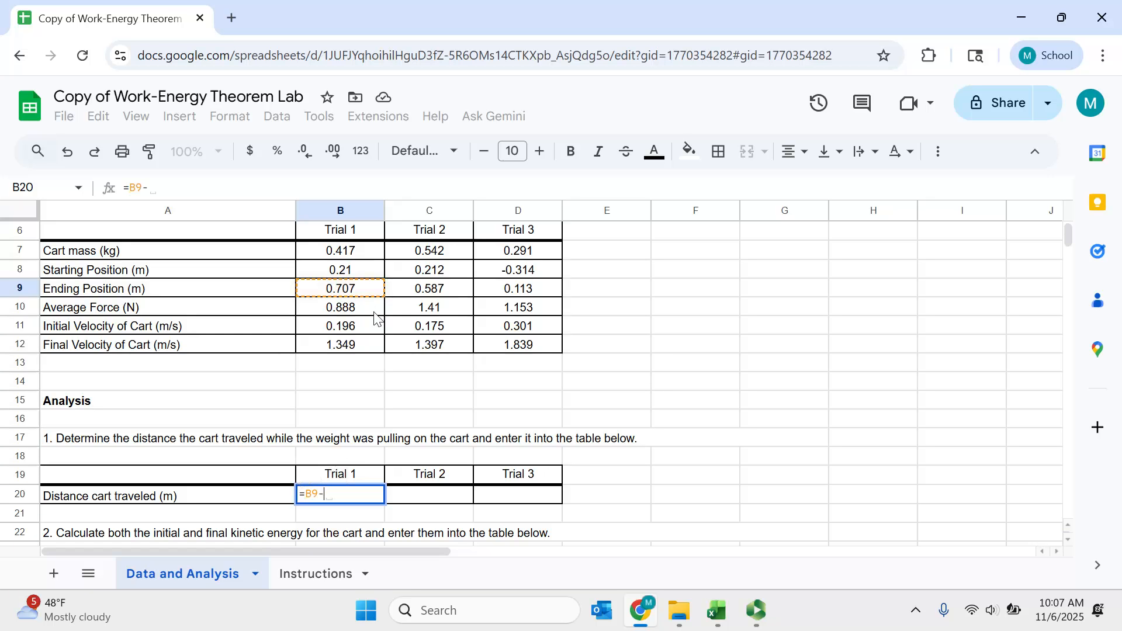
left_click(357, 269)
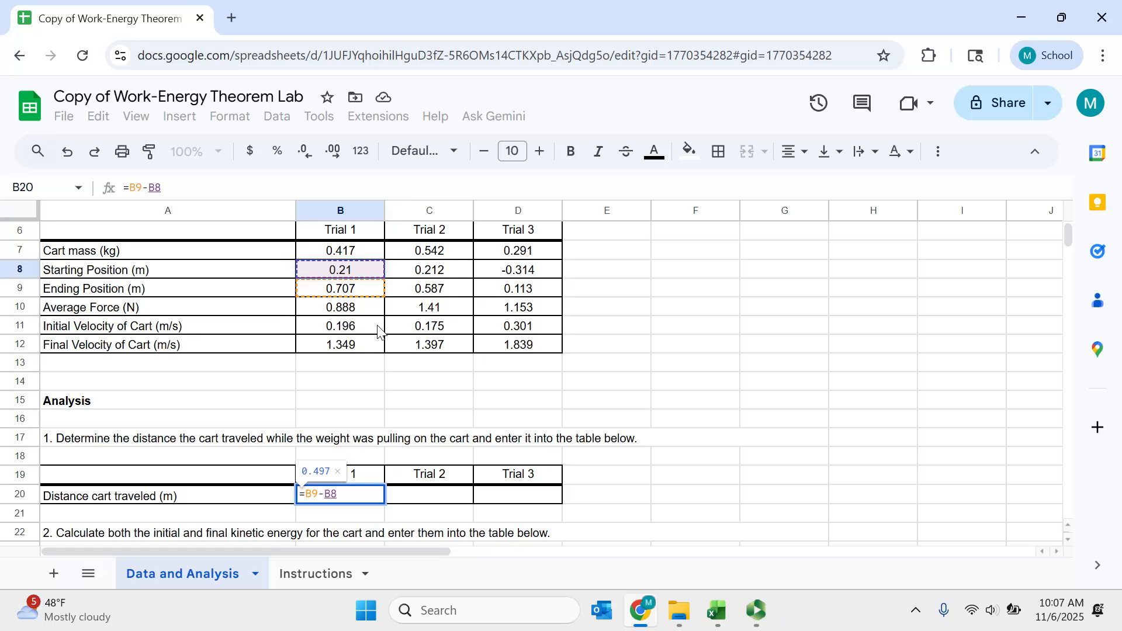
key("Return")
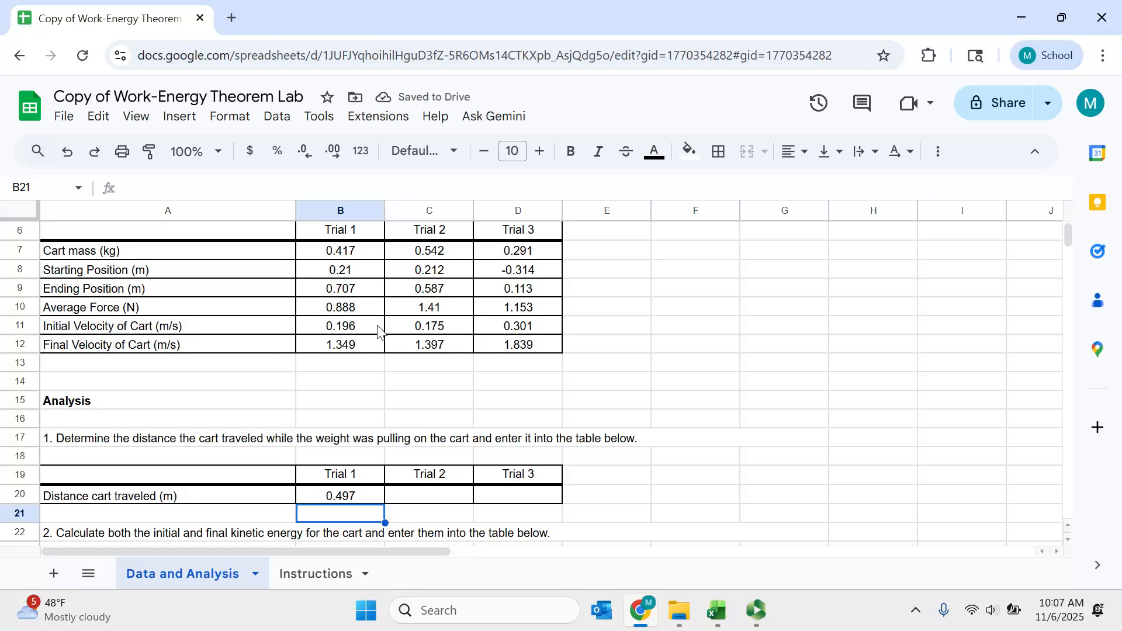
left_click(359, 496)
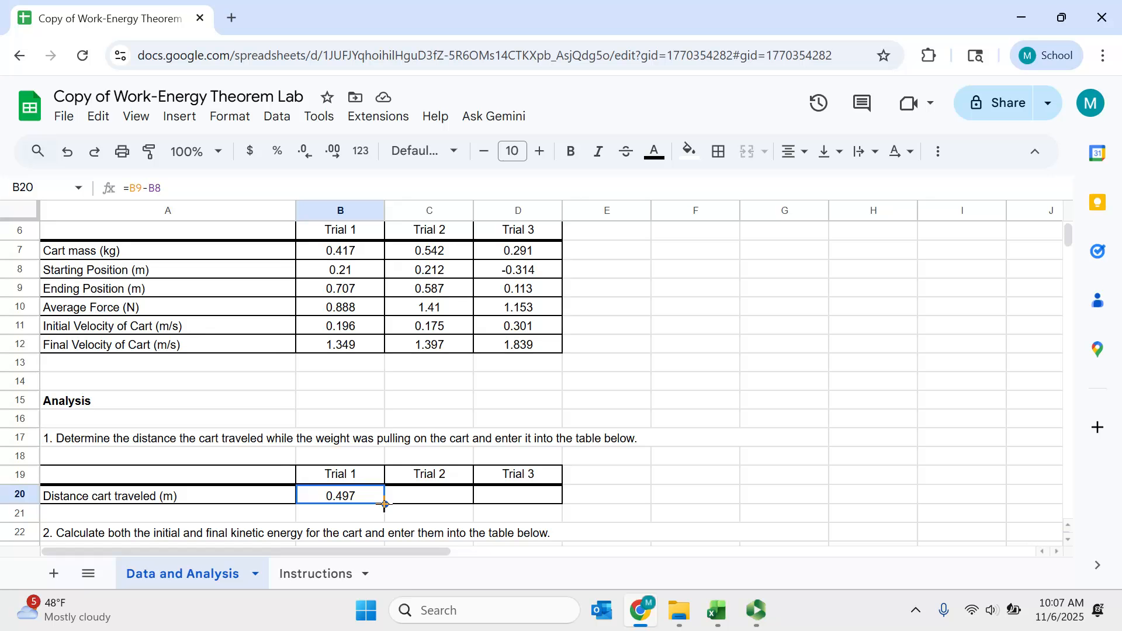
left_click_drag(384, 504, 552, 498)
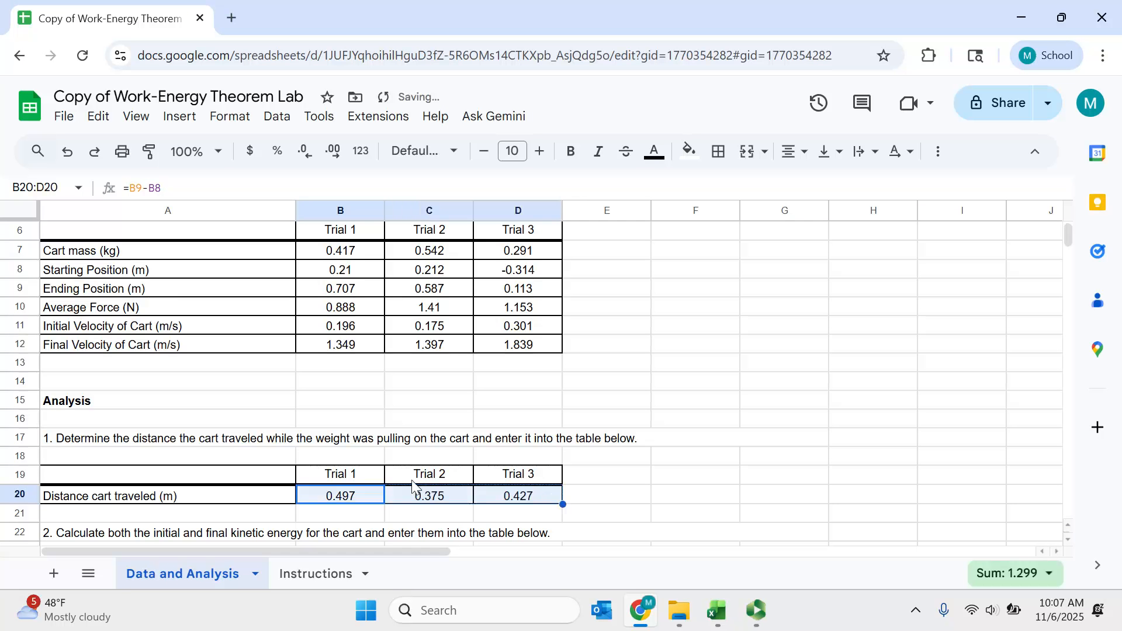
Examine the distance formulas for Trials 1 to 3 in B20:D20 to compare their cell references.
left_click(443, 501)
key("Left")
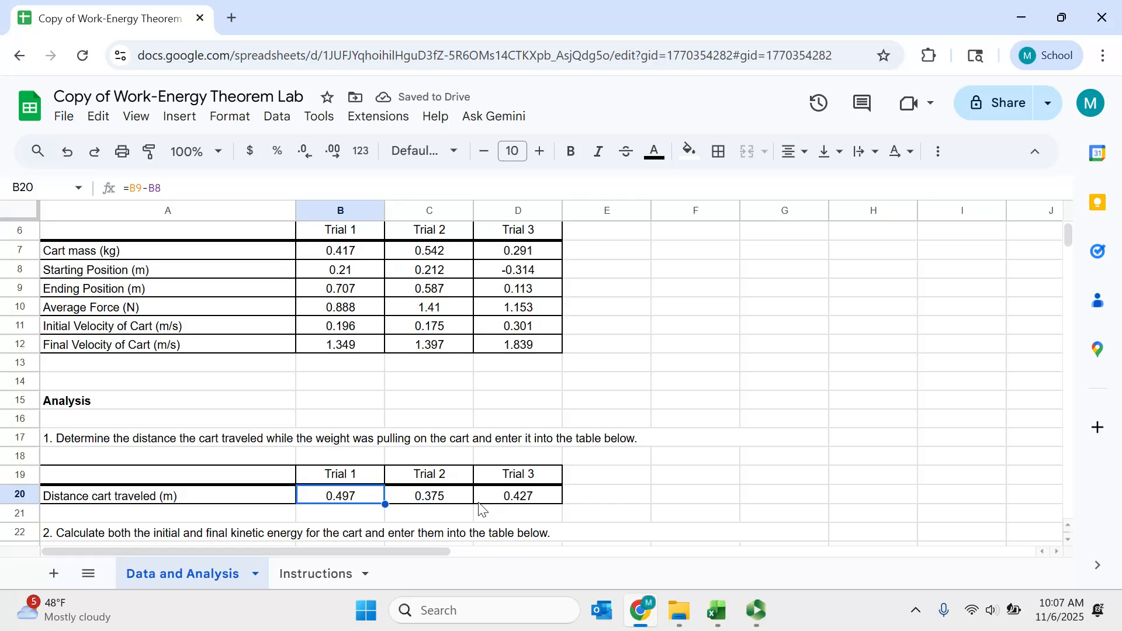
key("Right")
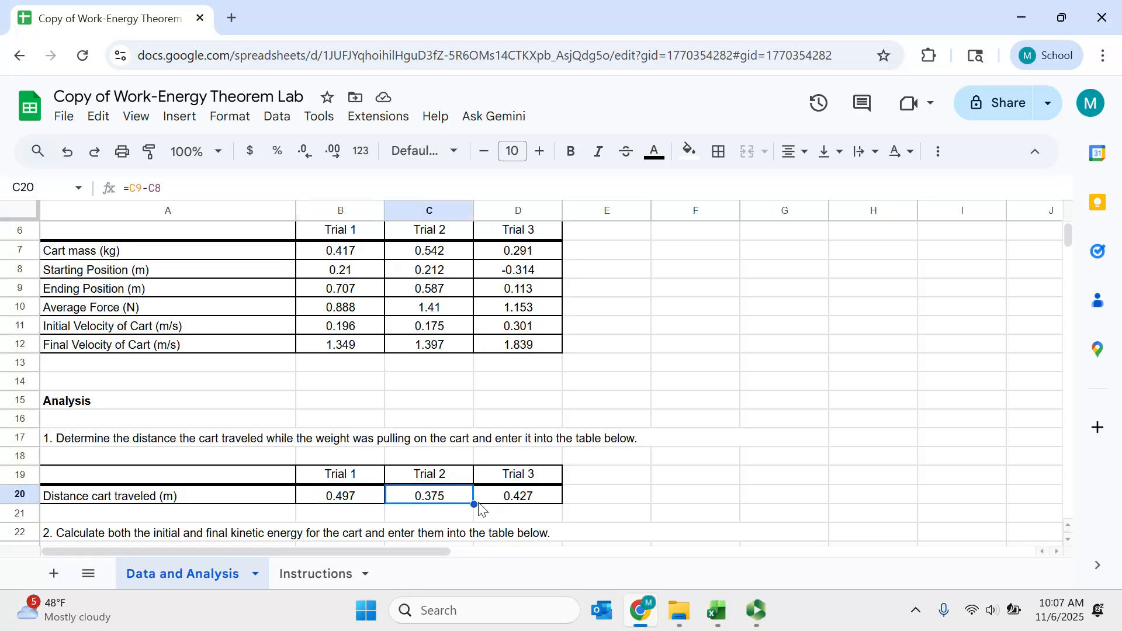
key("Right")
key("Left")
key("Right")
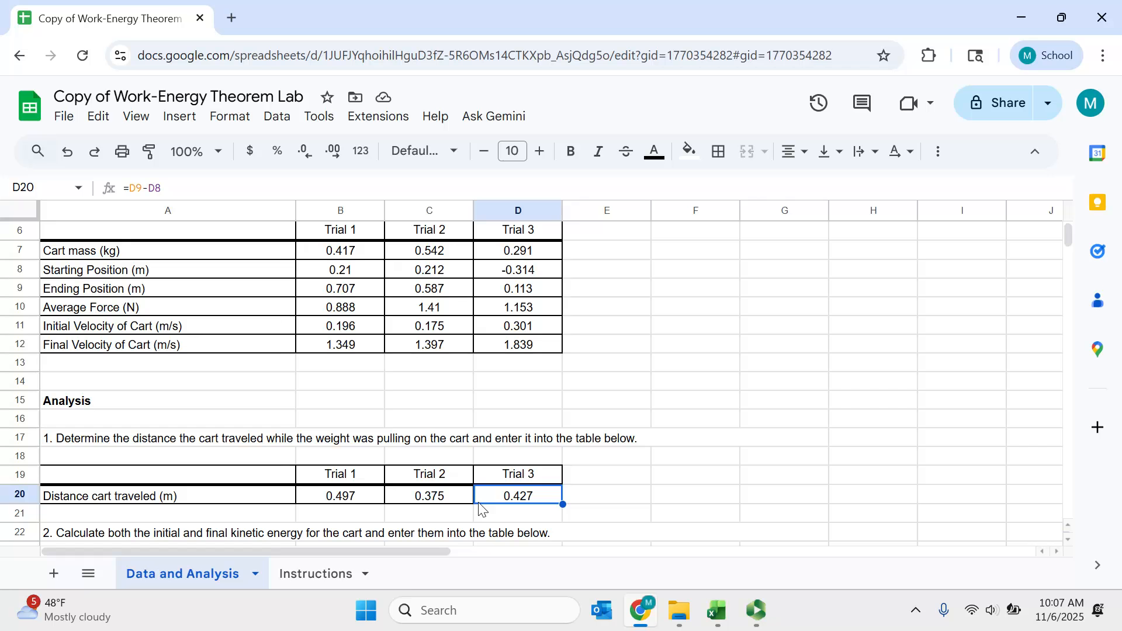
key("Left")
key("Left")
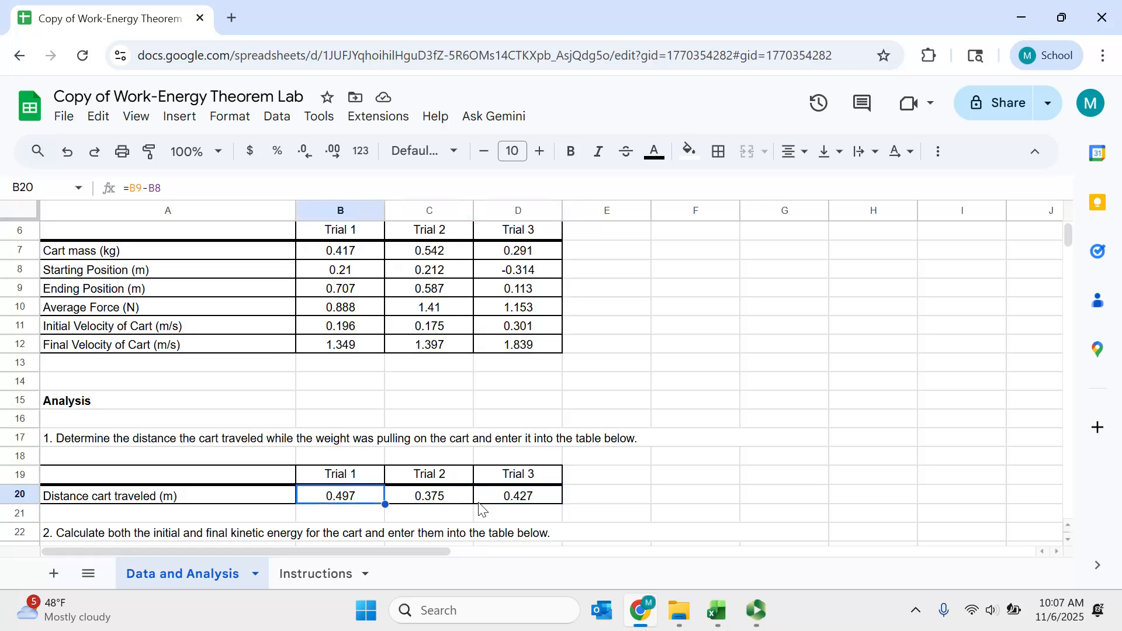
key("Right")
key("Right")
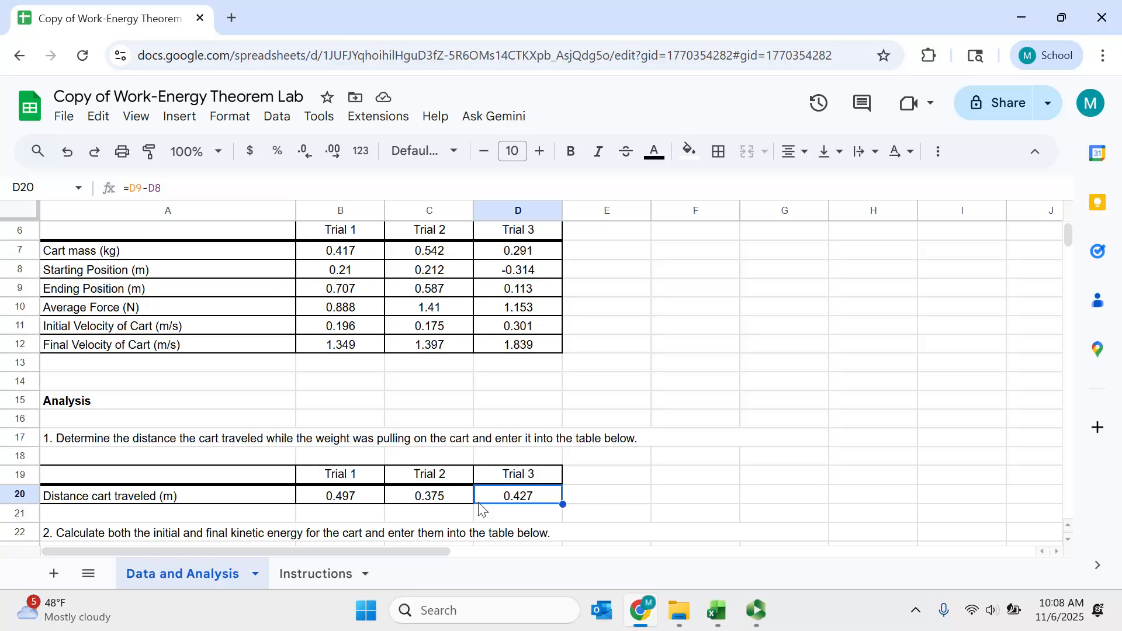
key("Left")
key("Left")
key("Right")
key("Right")
key("Left")
key("Left")
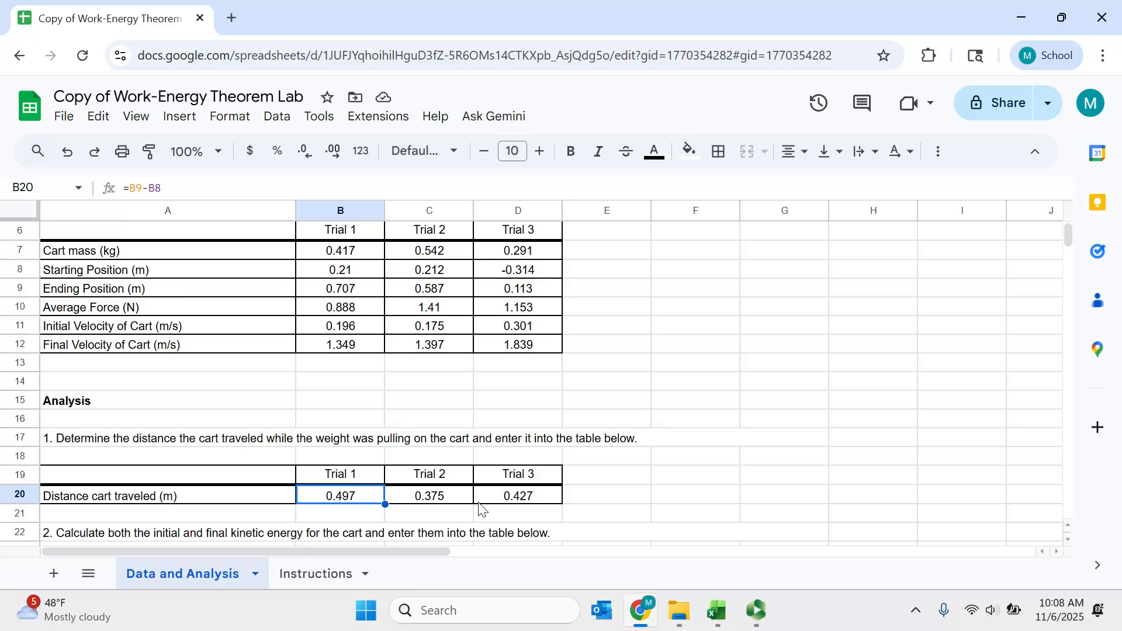
Calculate Trial 1's initial kinetic energy in B25 with the formula =1/2*B7*B11^2.
key("Down")
key("Down")
key("Down")
key("Down")
key("Down")
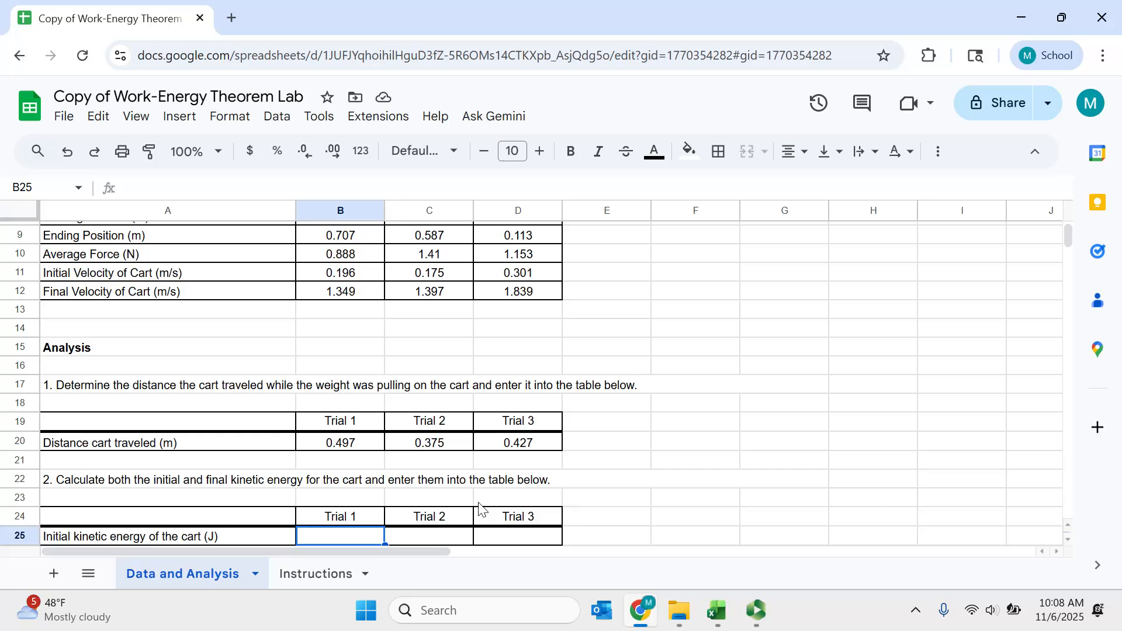
type("=.5")
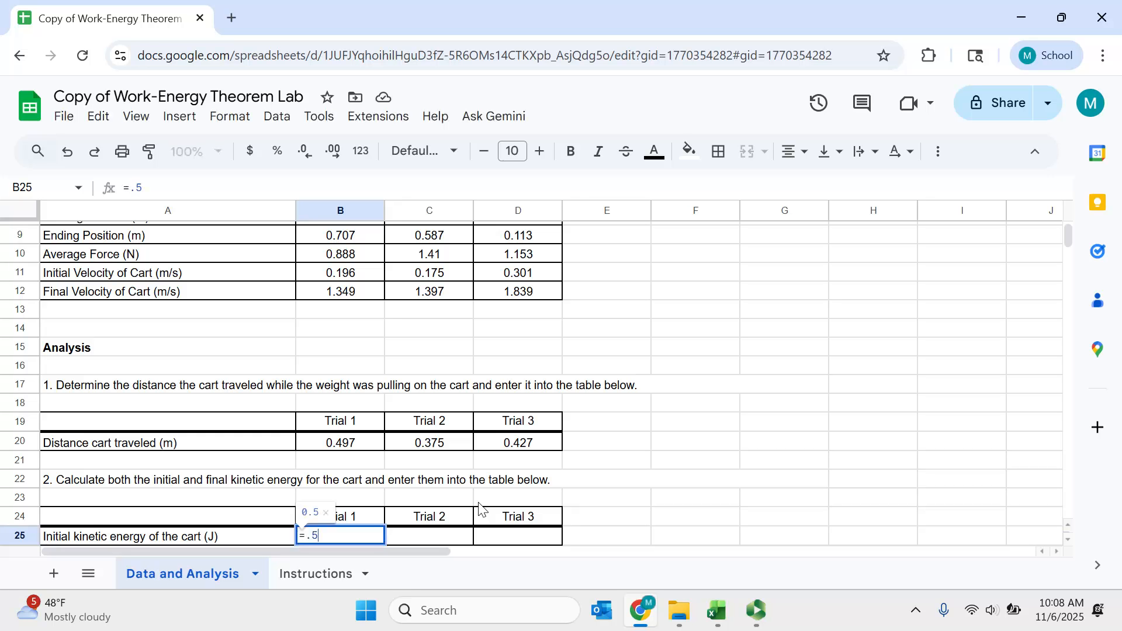
key("BackSpace")
key("BackSpace")
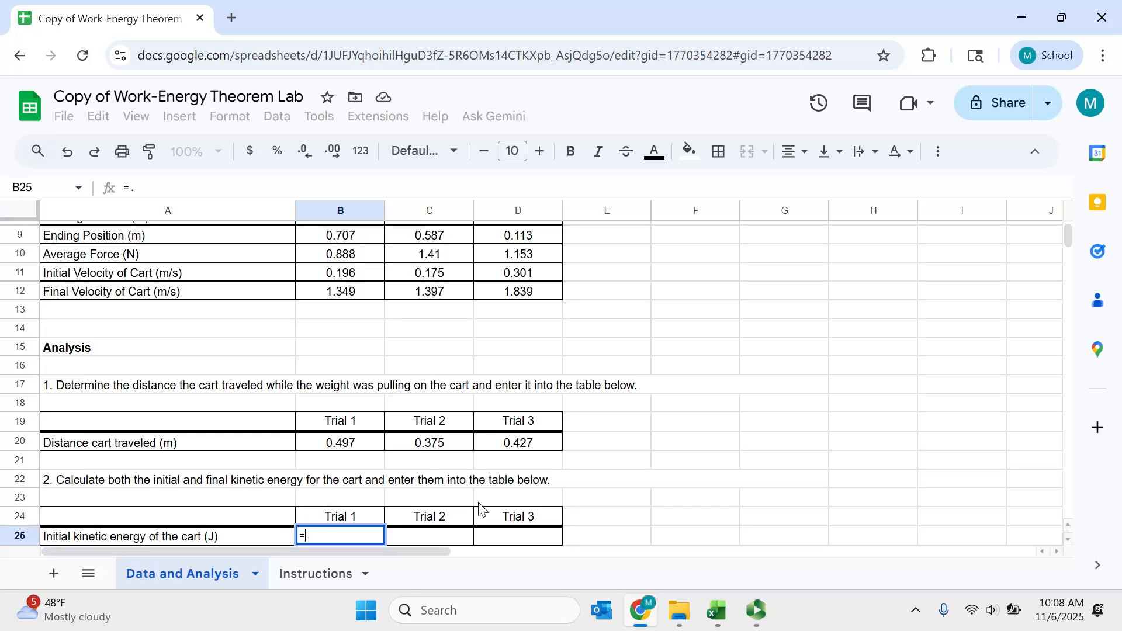
type("1/2")
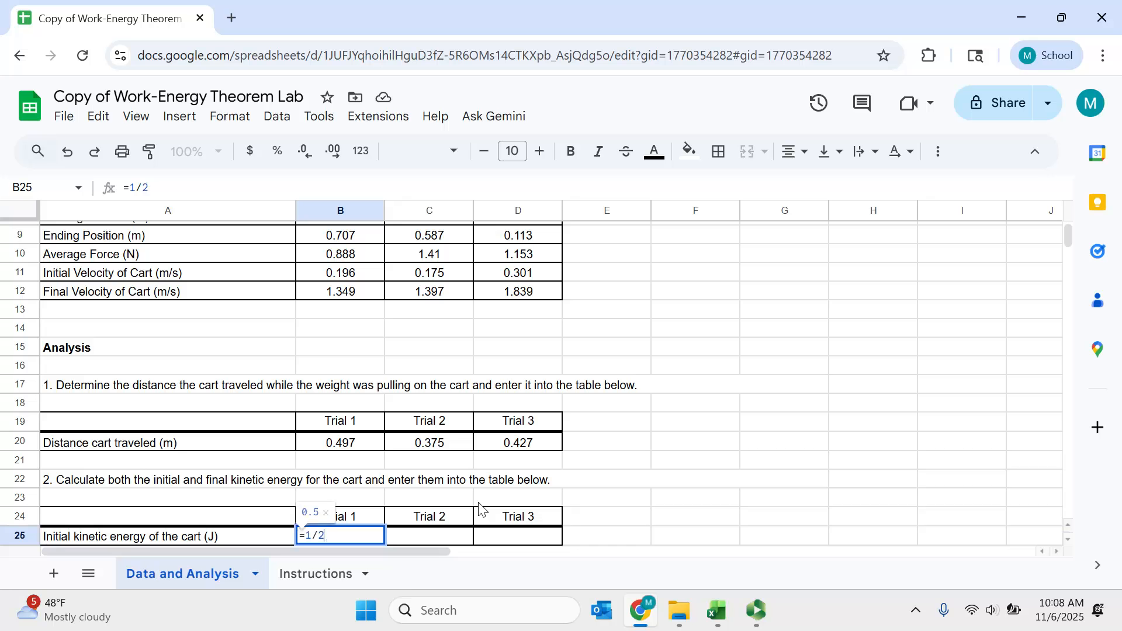
type("*")
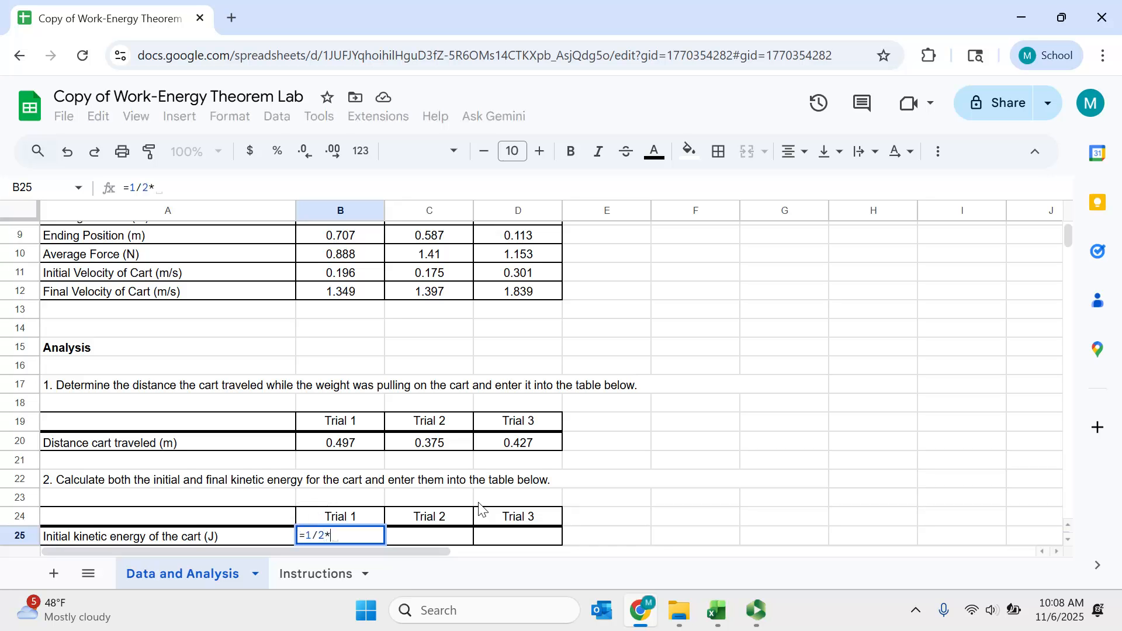
scroll(438, 450, "up", 2)
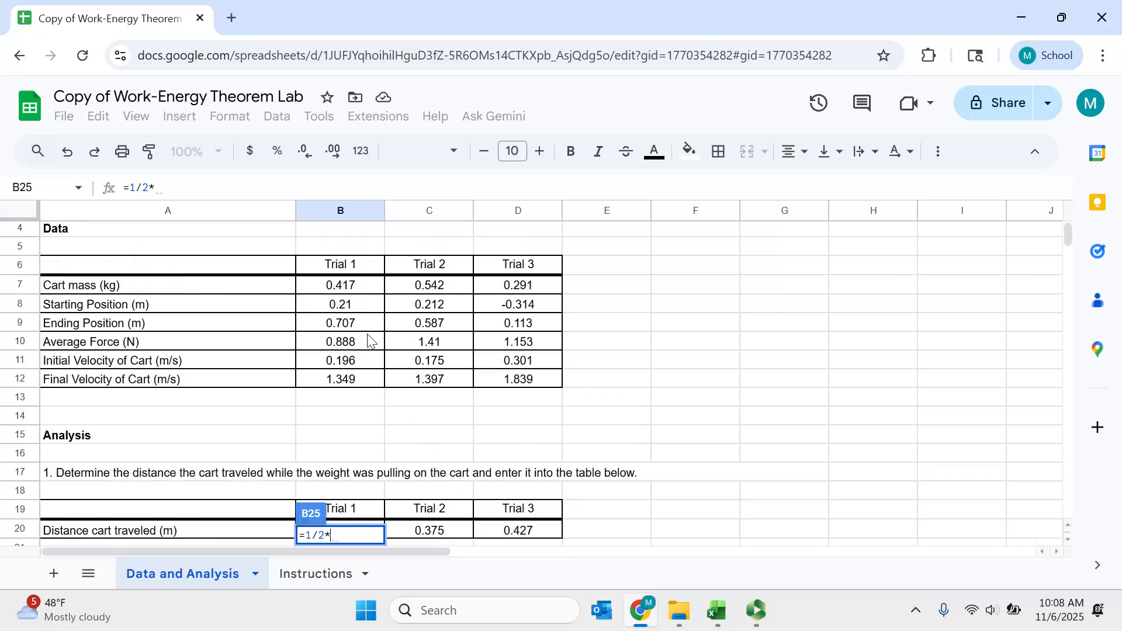
left_click(358, 285)
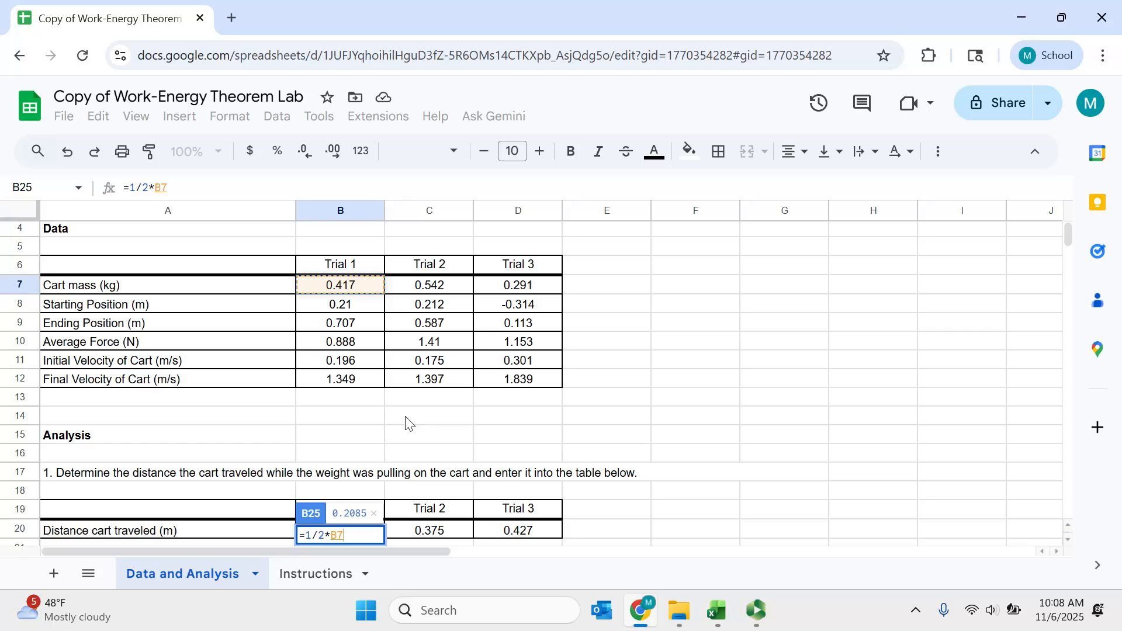
type("*")
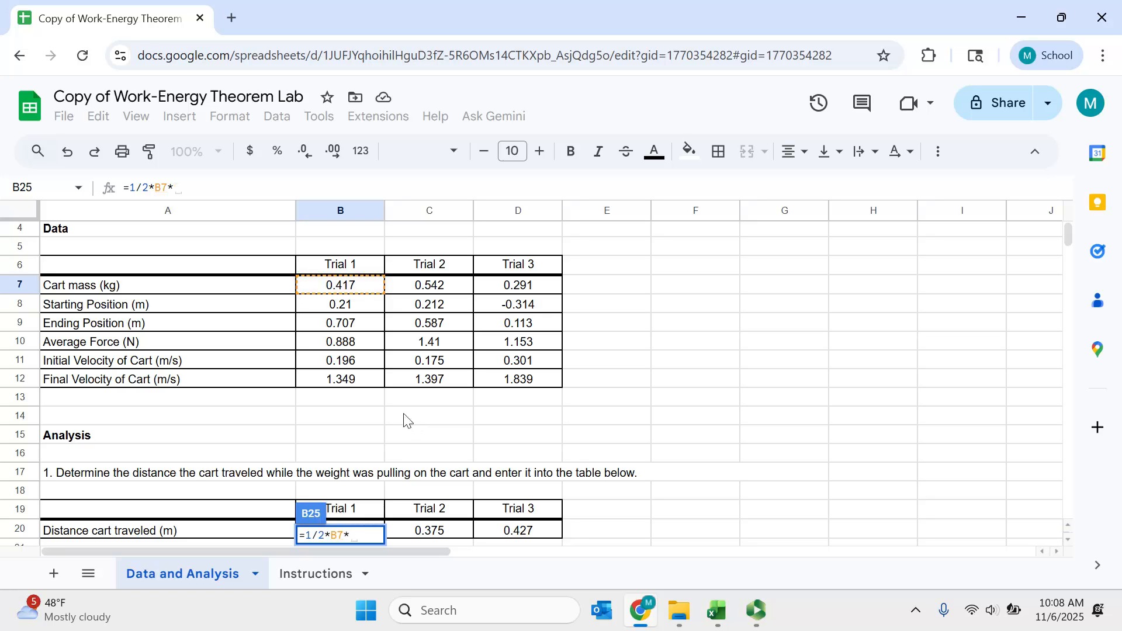
left_click(358, 361)
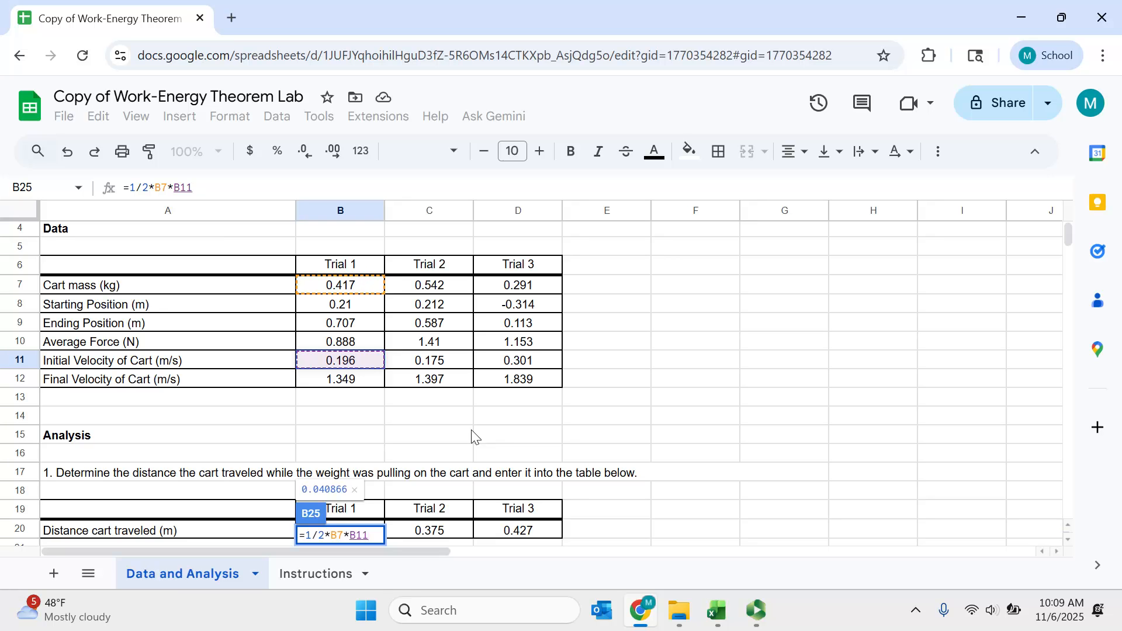
type("^2")
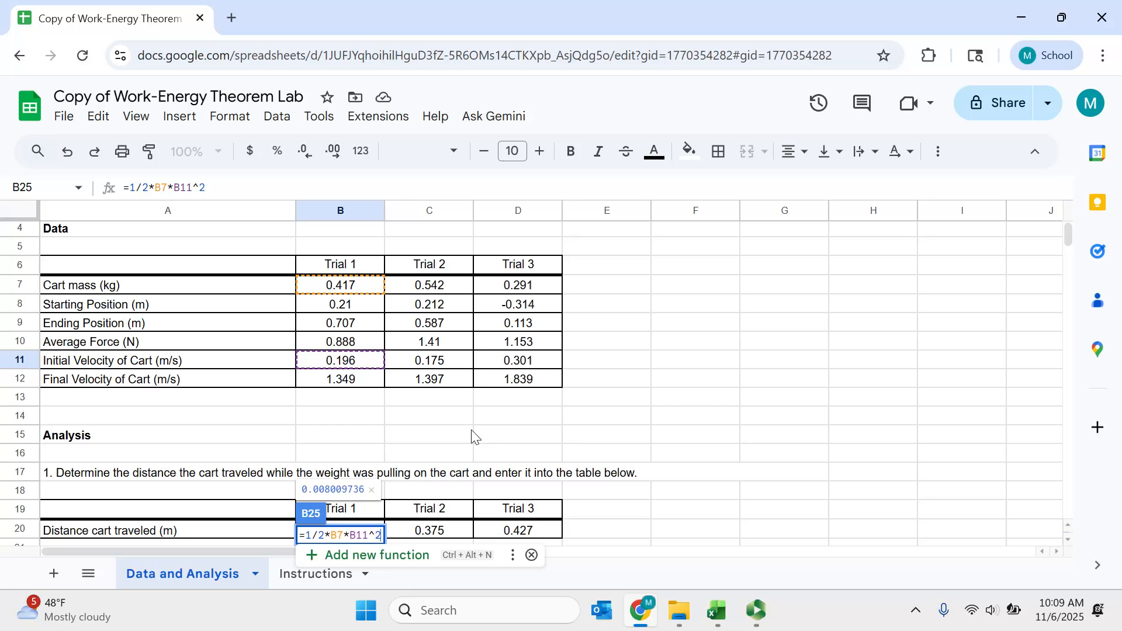
key("Return")
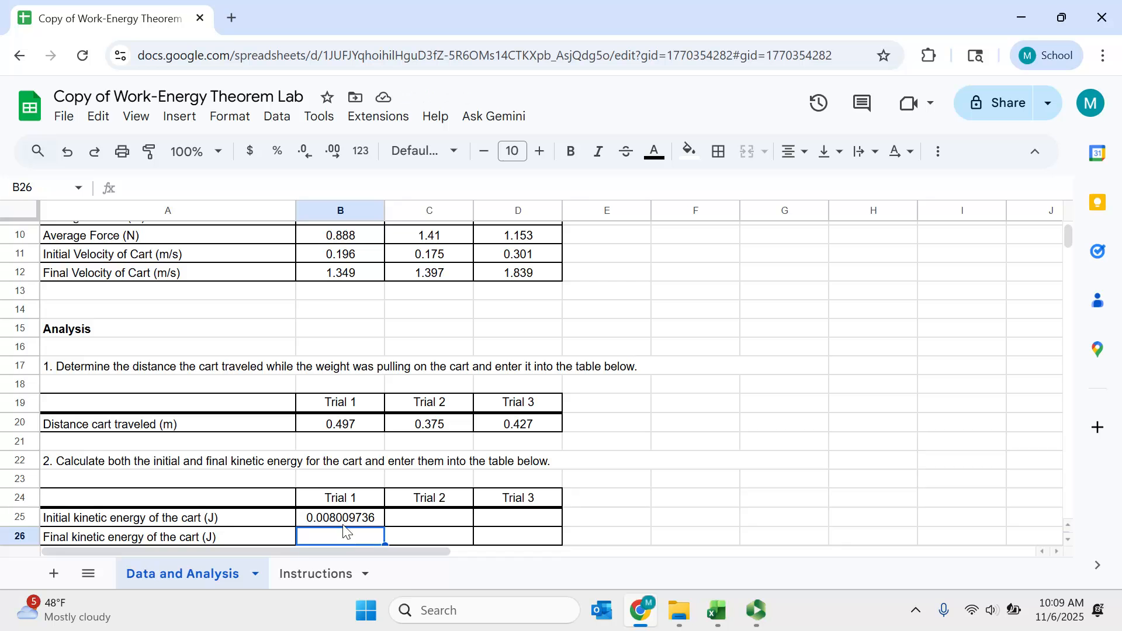
Enter the suggested formula =1/2*B8*B12^2 in B26 for Trial 1's final kinetic energy.
type("=")
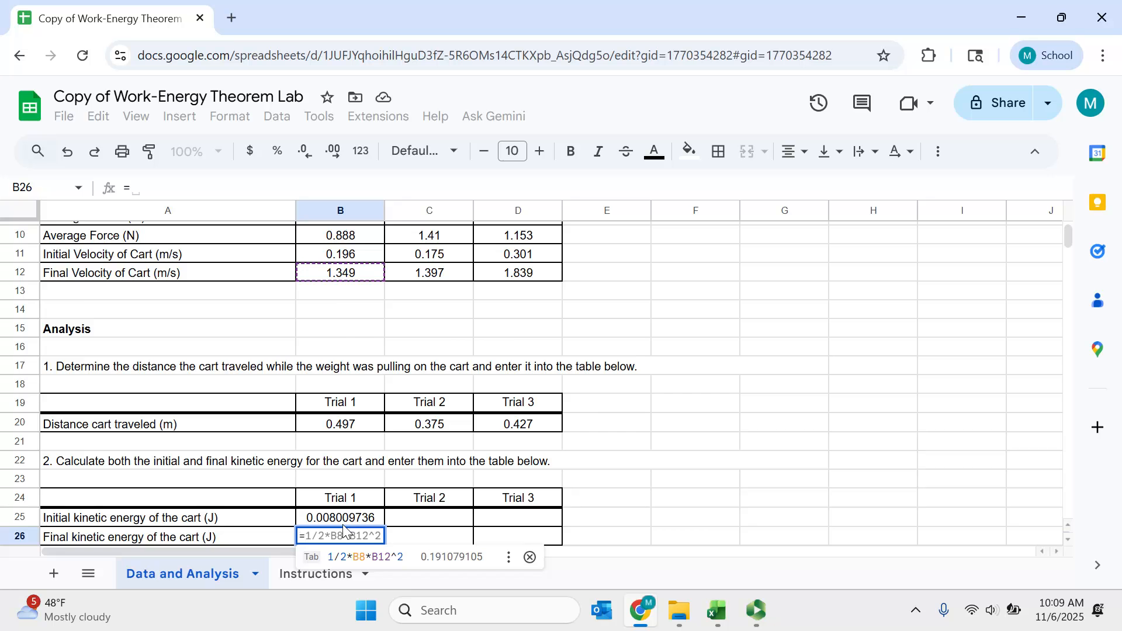
scroll(342, 524, "up", 2)
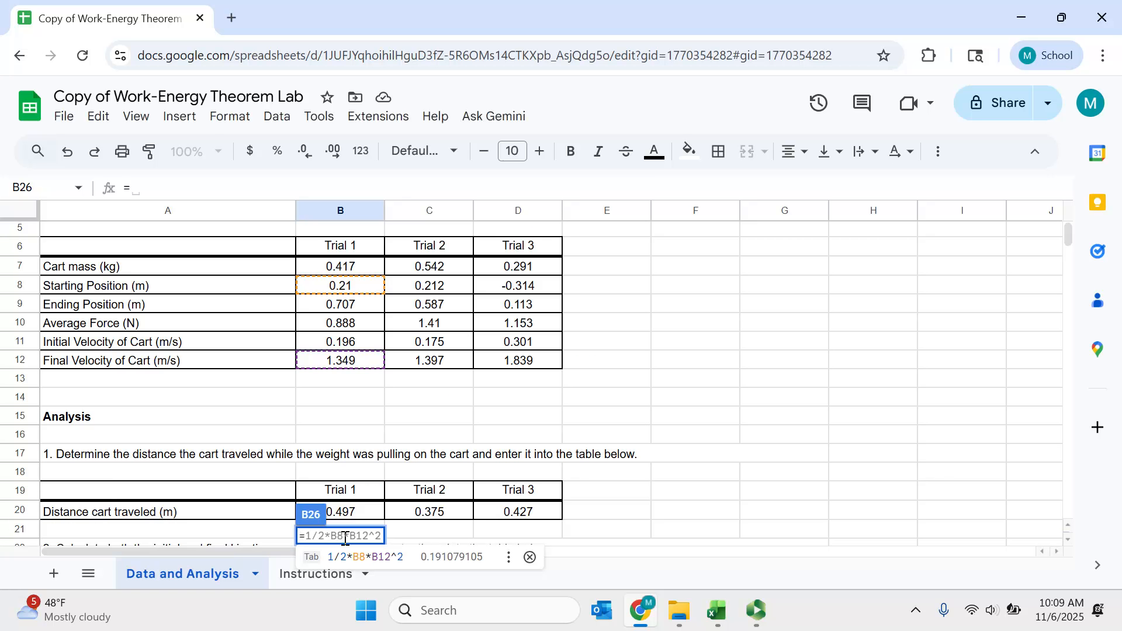
key("Tab")
scroll(437, 482, "down", 3)
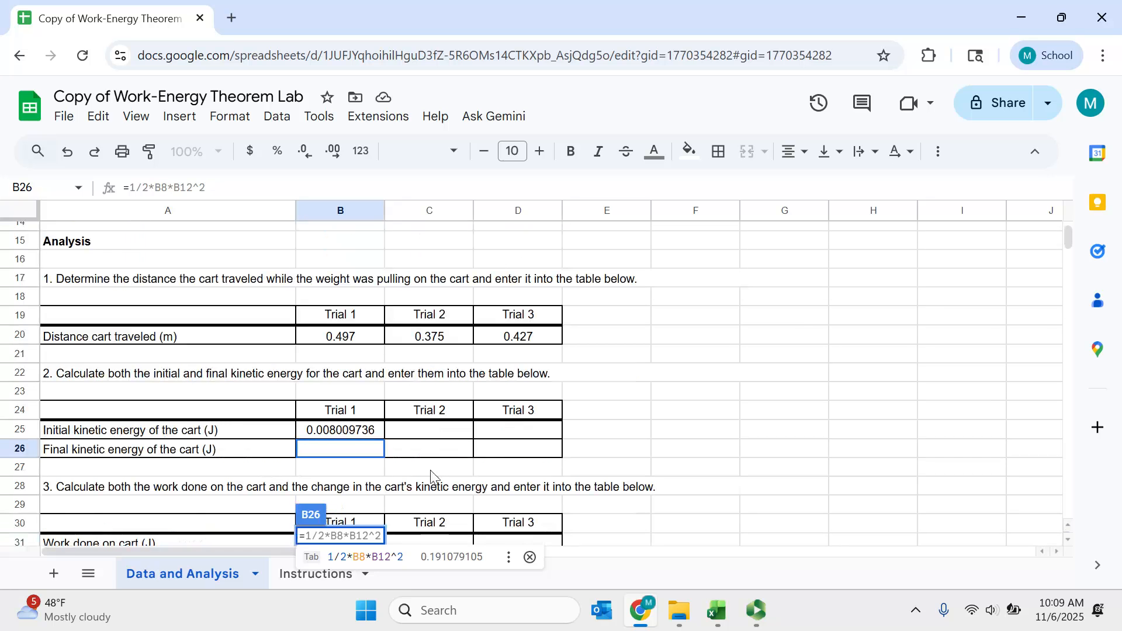
key("Return")
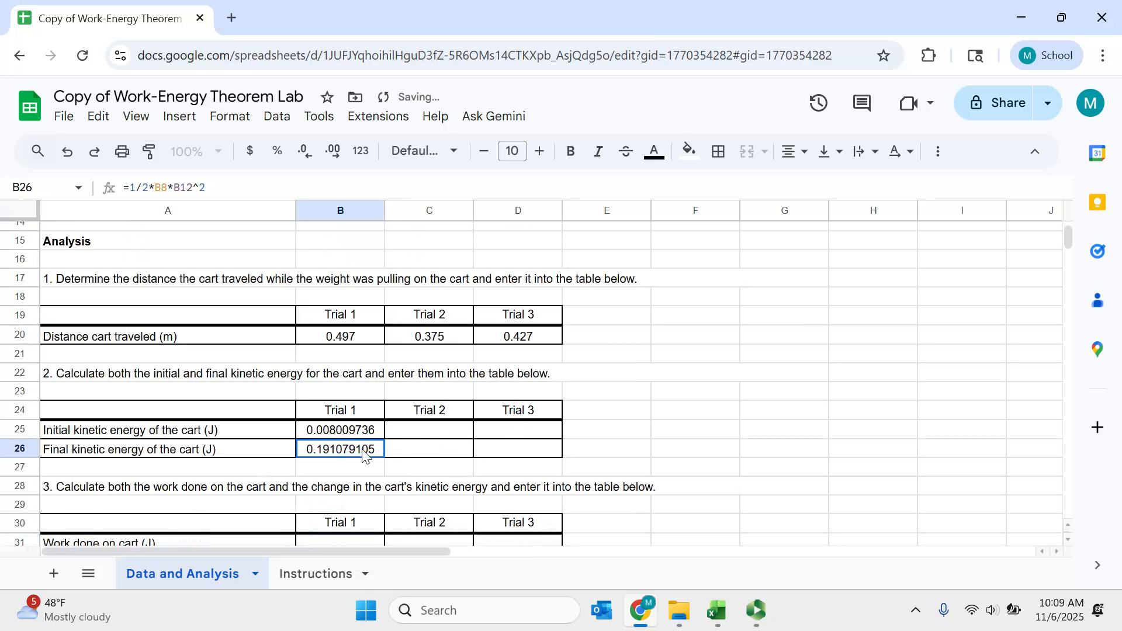
Change the B8 reference in B26 to the cart mass B7, and fill both kinetic energy formulas across to Trials 2 and 3.
left_click(167, 189)
key("BackSpace")
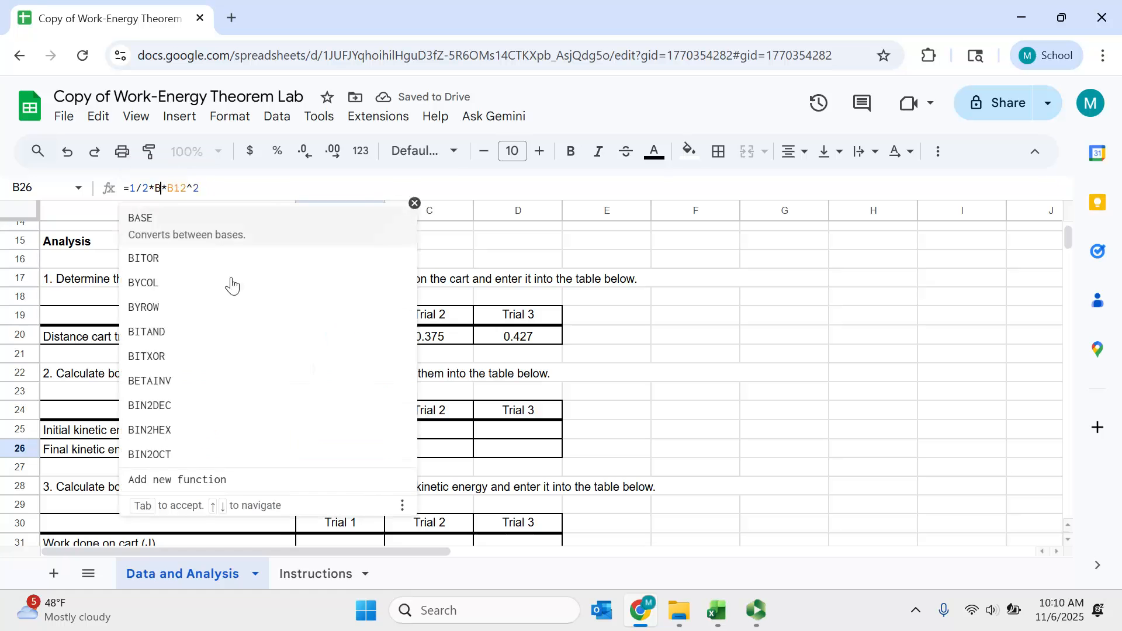
type("7")
key("Return")
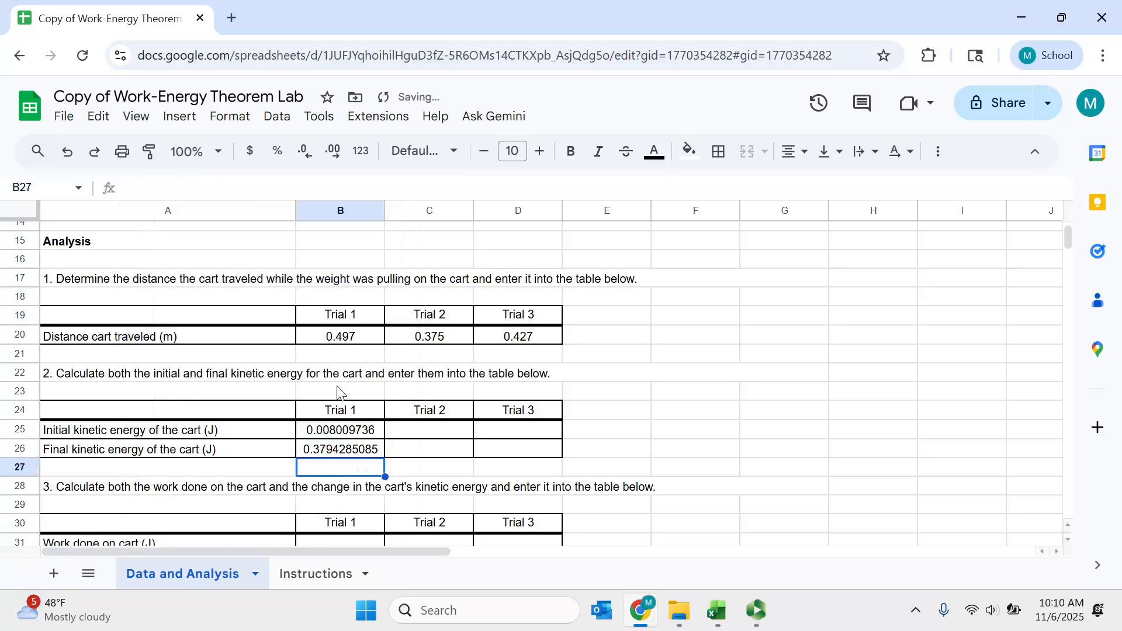
left_click_drag(372, 431, 538, 456)
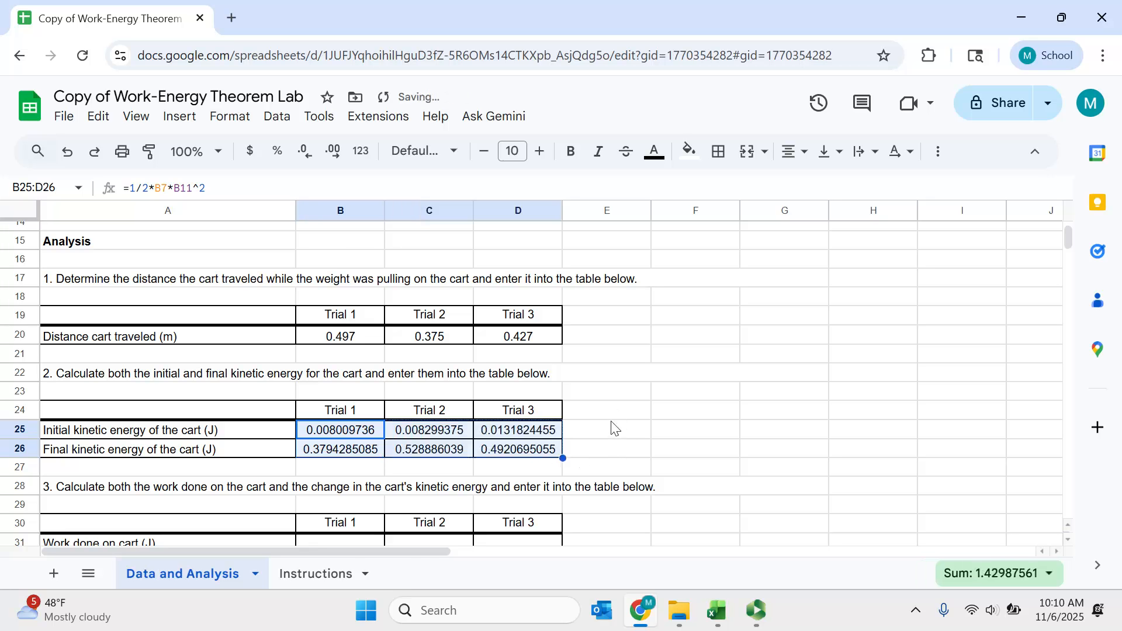
Calculate the work done on the cart for Trial 1 in B31 with the formula =B10*B20.
scroll(610, 421, "down", 3)
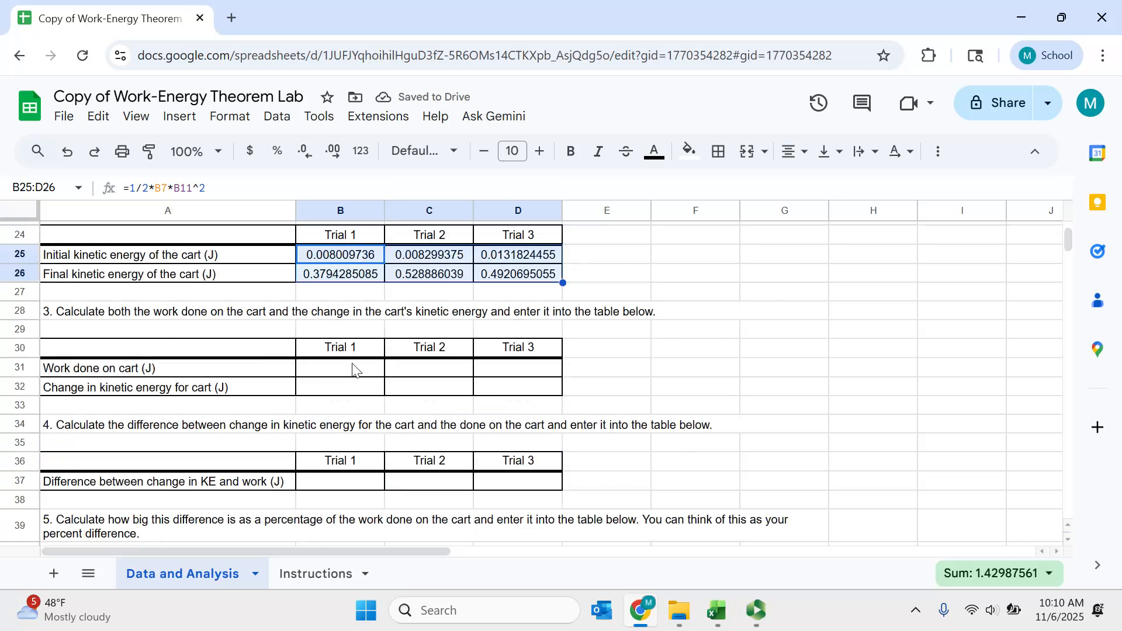
left_click(360, 375)
type("=B26")
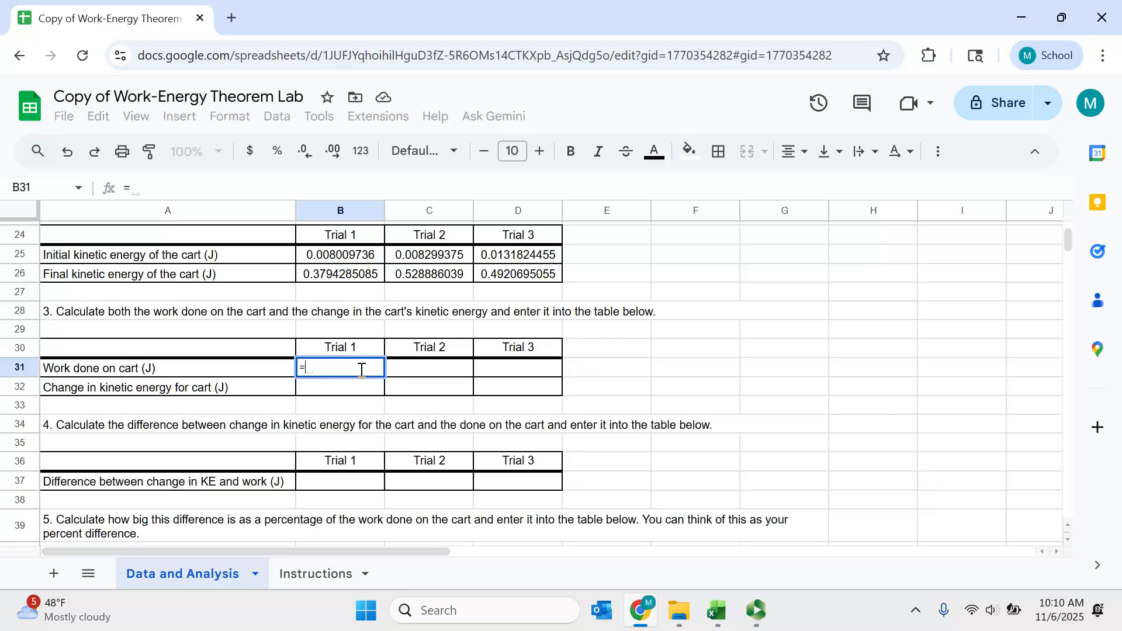
key("Up")
key("Up")
key("Up")
key("Up")
key("Up")
key("Up")
key("Up")
key("Up")
key("Up")
key("Up")
key("Up")
key("Up")
key("Up")
key("Up")
key("Up")
key("Up")
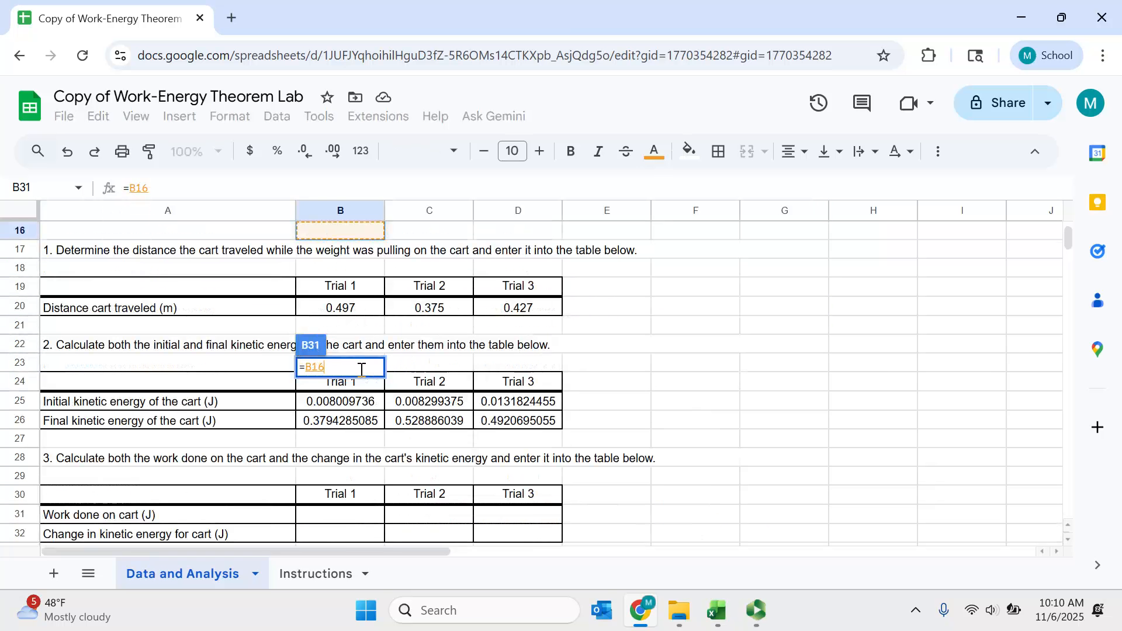
type("*")
key("Up")
key("Up")
key("Up")
key("Up")
key("Up")
key("Up")
key("Up")
key("Up")
key("Up")
key("Up")
key("Up")
key("Up")
key("Up")
key("Up")
key("Up")
key("Up")
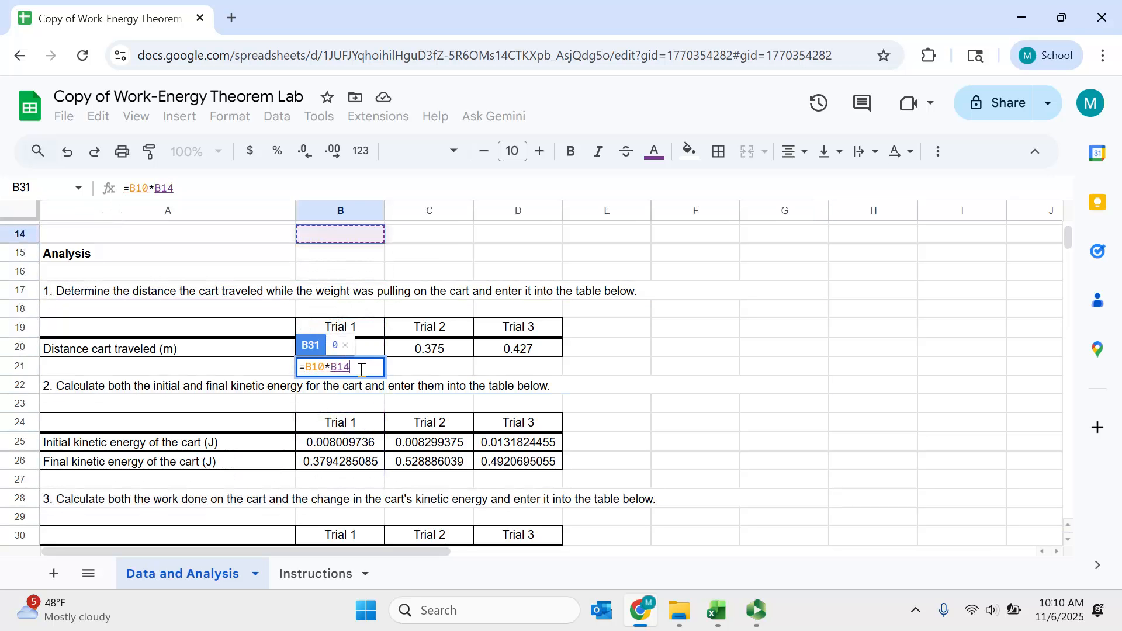
key("Up")
key("Up")
key("Up")
key("Up")
key("Down")
key("Down")
key("Down")
key("Down")
key("Down")
key("Down")
key("Down")
key("Down")
key("Down")
key("Return")
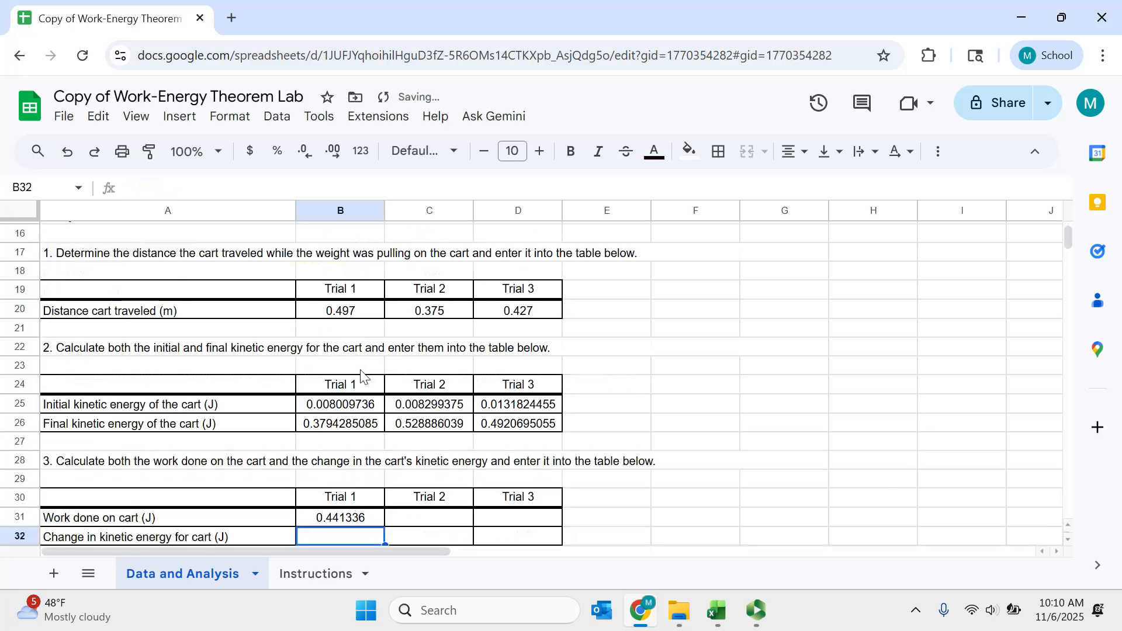
Calculate Trial 1's change in kinetic energy in B32 with =B26-B25, and fill the work and change formulas across to Trials 2 and 3.
type("=")
key("Up")
key("Up")
key("Up")
key("Up")
key("Up")
key("Up")
type("-")
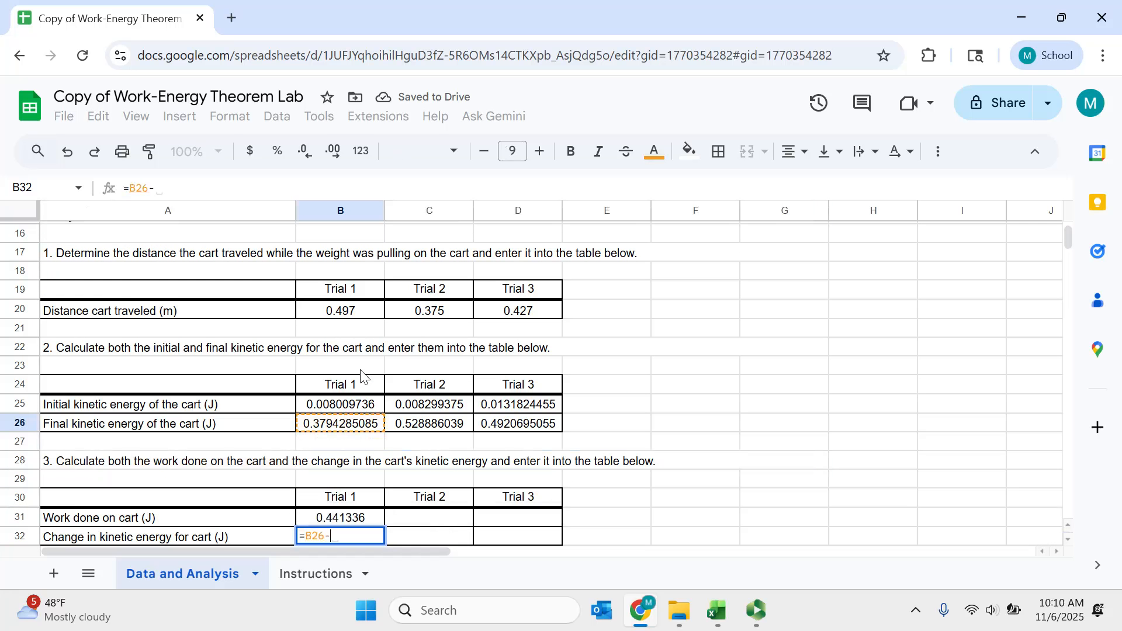
key("Up")
key("Up")
key("Up")
key("Up")
key("Up")
key("Up")
key("Up")
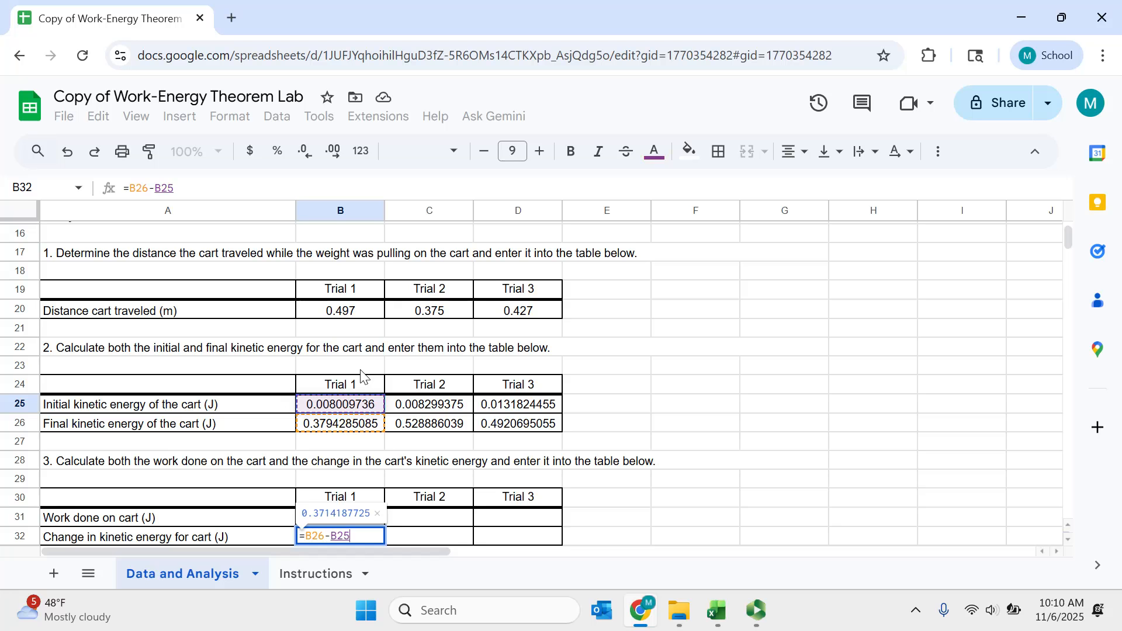
key("Return")
left_click_drag(366, 497, 529, 520)
Calculate the difference between change in KE and work in B37 with =B32-B31, and fill it across to Trials 2 and 3.
scroll(476, 497, "down", 3)
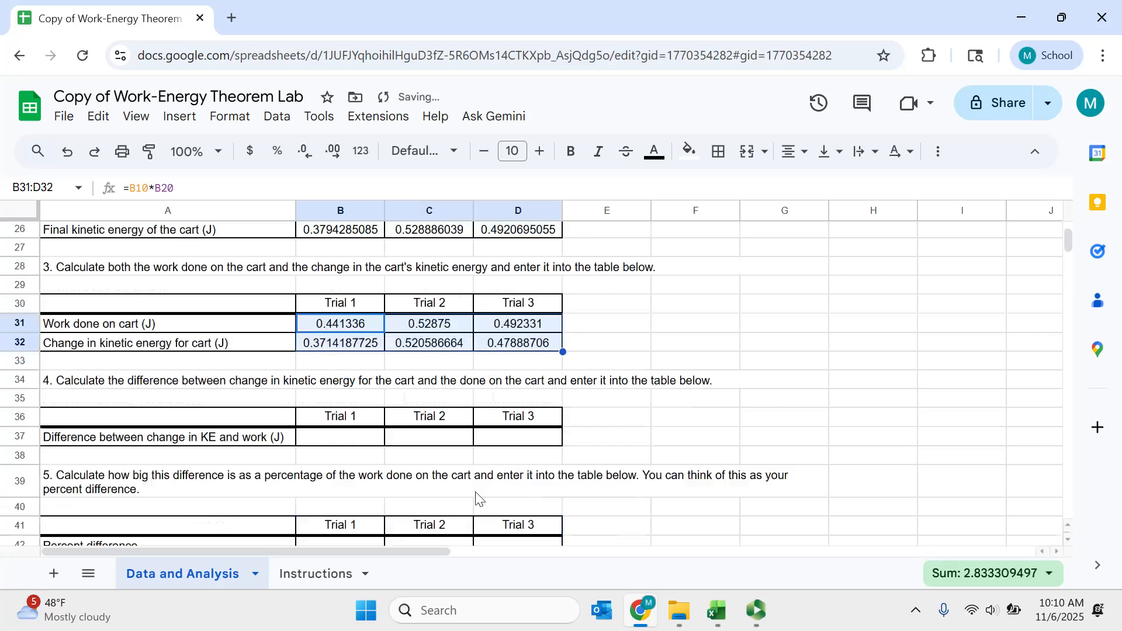
left_click(358, 442)
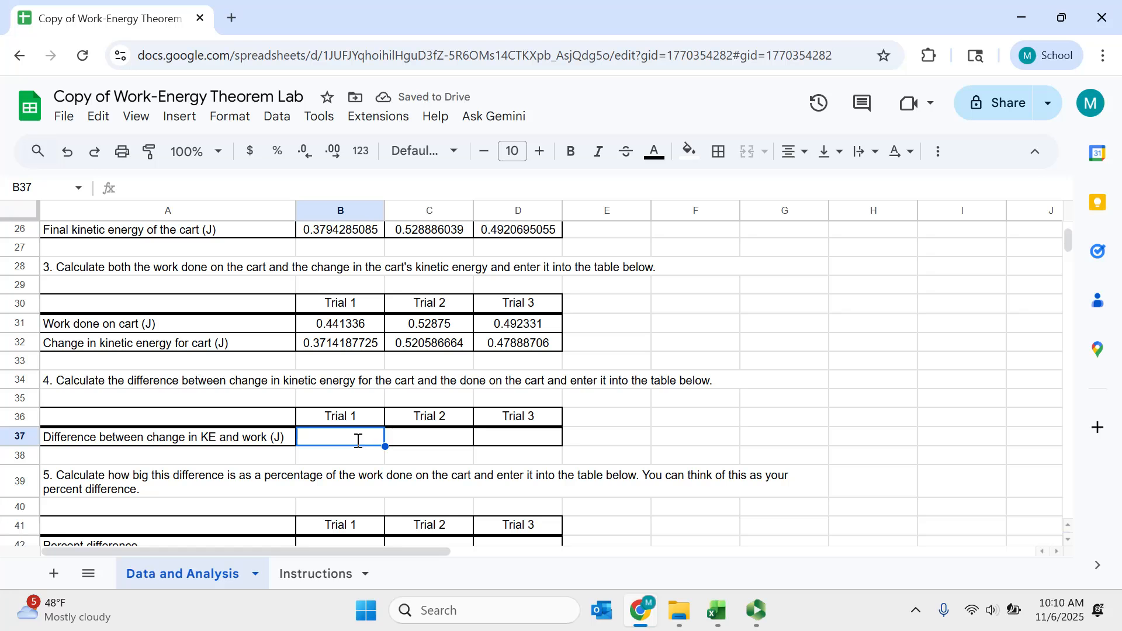
type("=")
key("Up")
key("Up")
key("Up")
key("Up")
key("Up")
type("-")
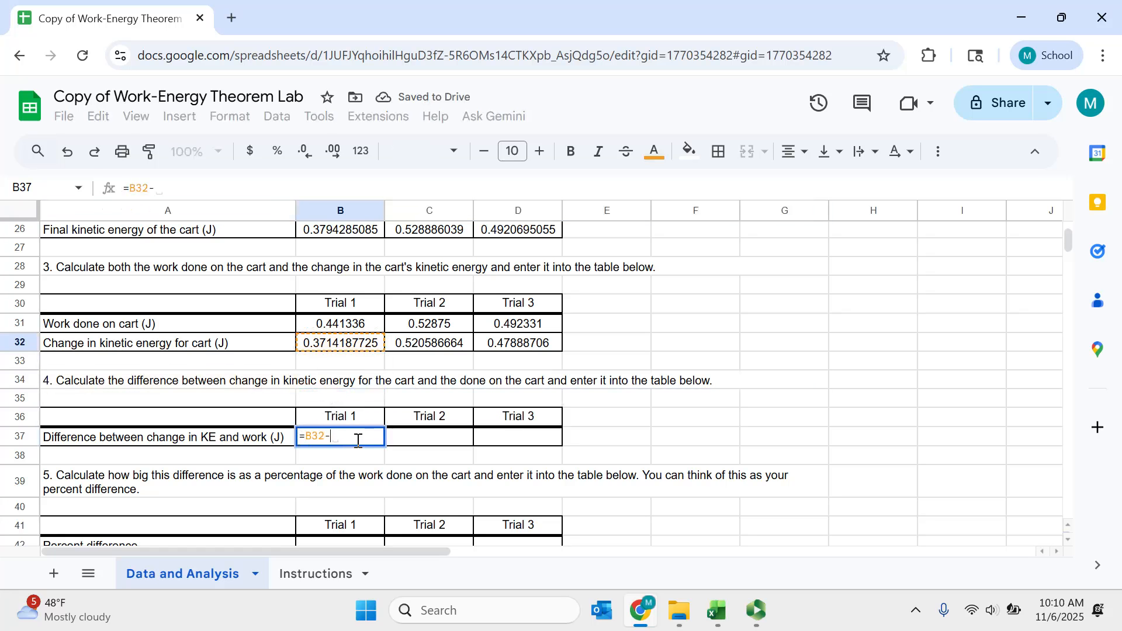
key("Up")
key("Up")
key("Up")
key("Up")
key("Up")
key("Up")
key("Return")
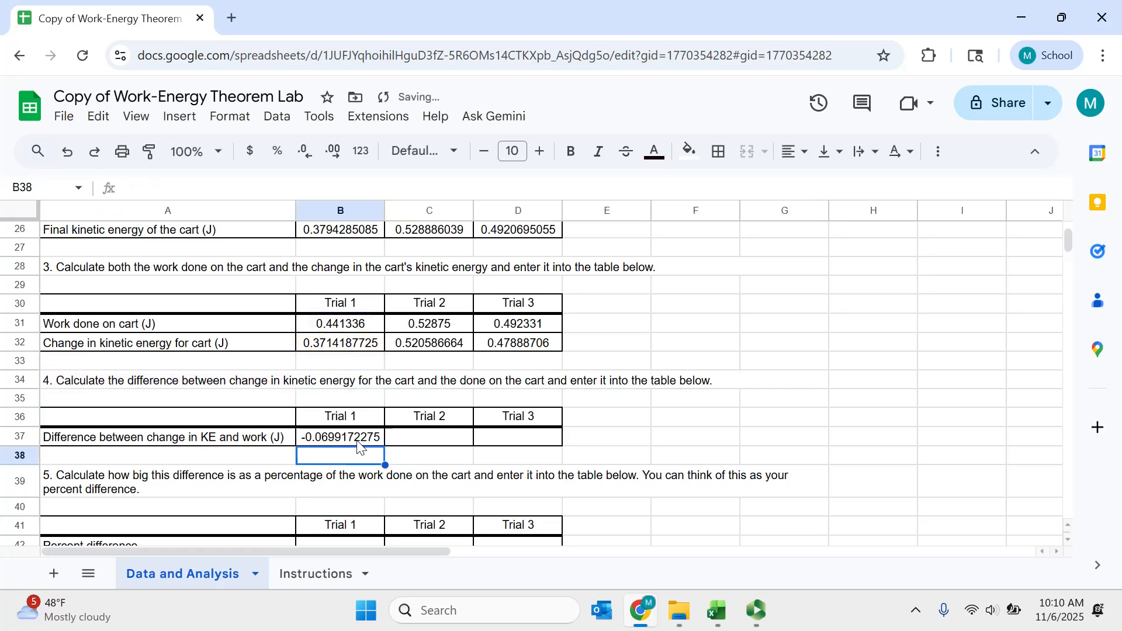
left_click(358, 444)
left_click_drag(386, 447, 529, 439)
Start Trial 1's percent difference in B42 with the formula =(B32-B31).
scroll(368, 491, "down", 2)
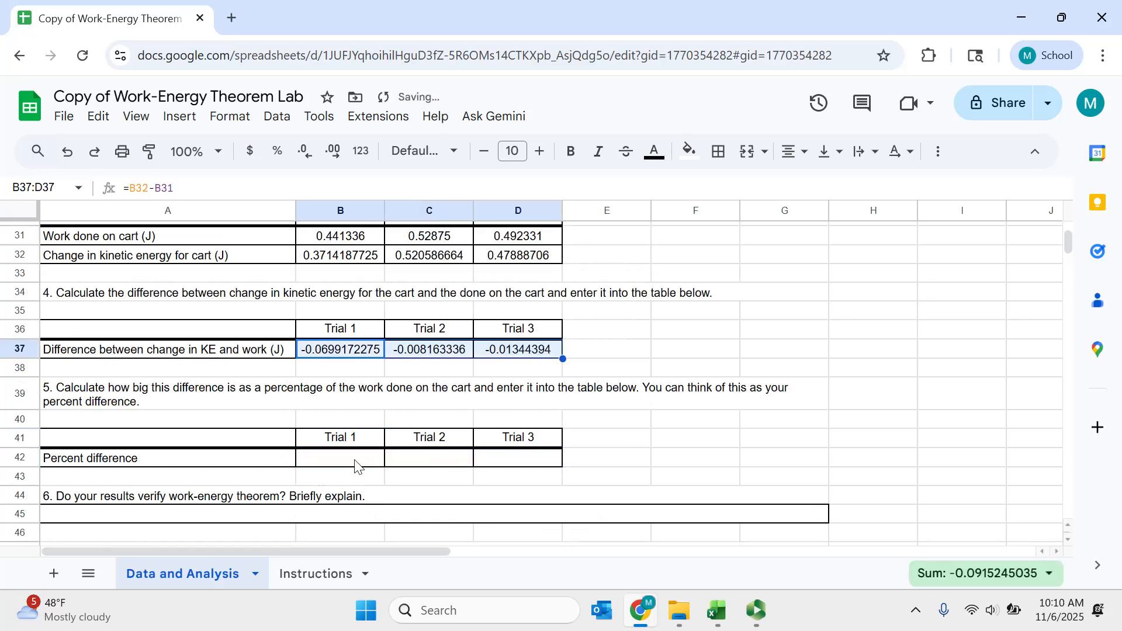
left_click(355, 463)
type("=(")
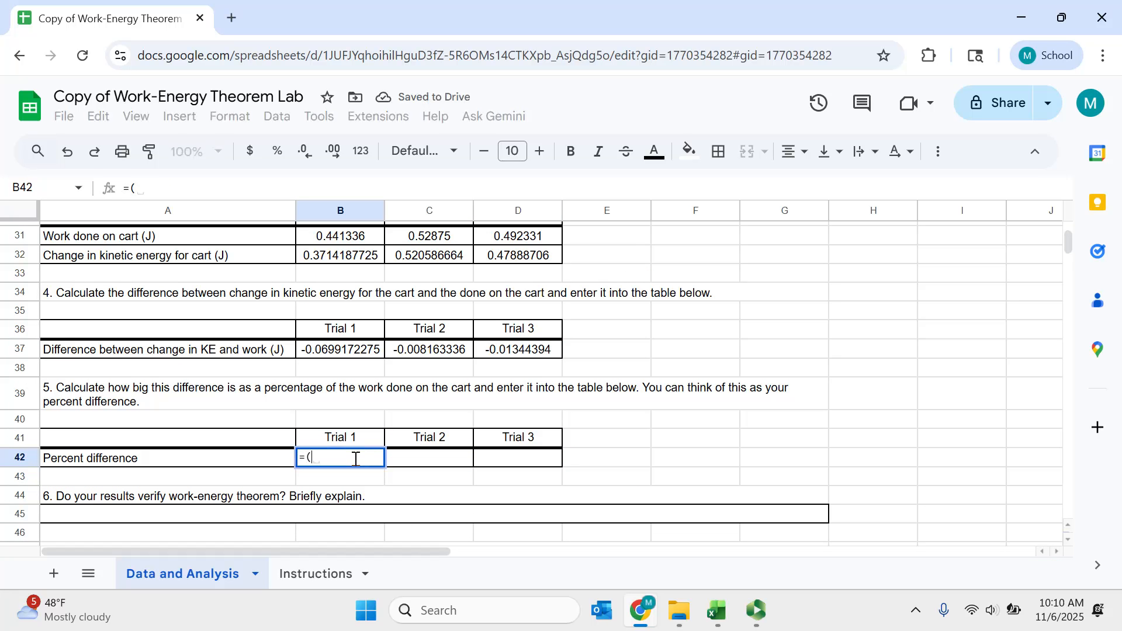
left_click(338, 293)
left_click(341, 257)
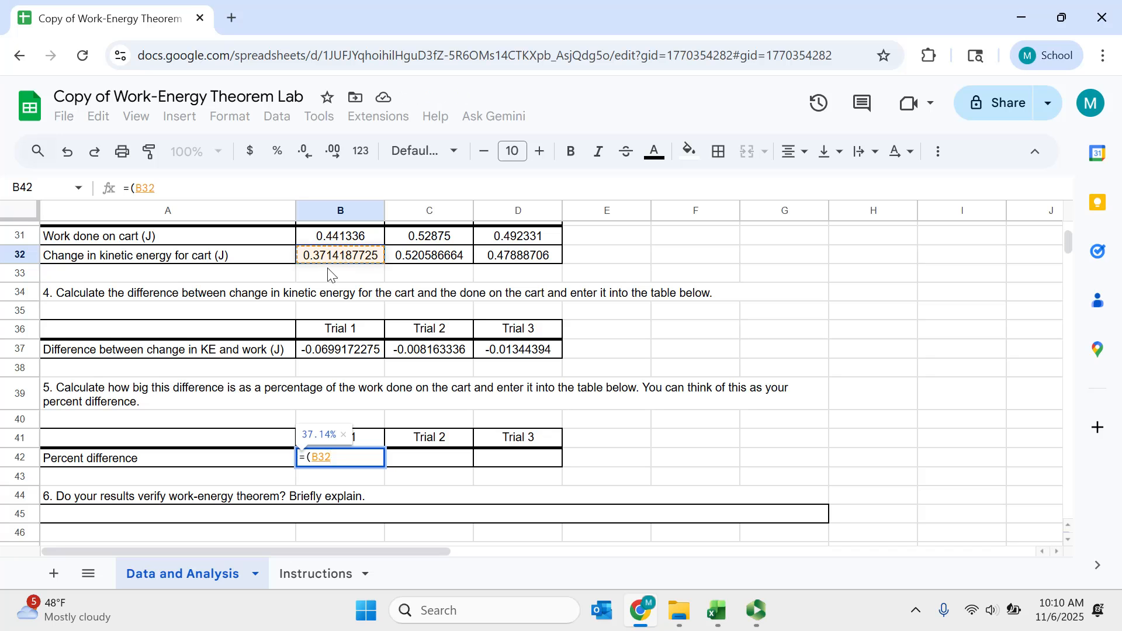
type("-")
left_click(332, 240)
type(")")
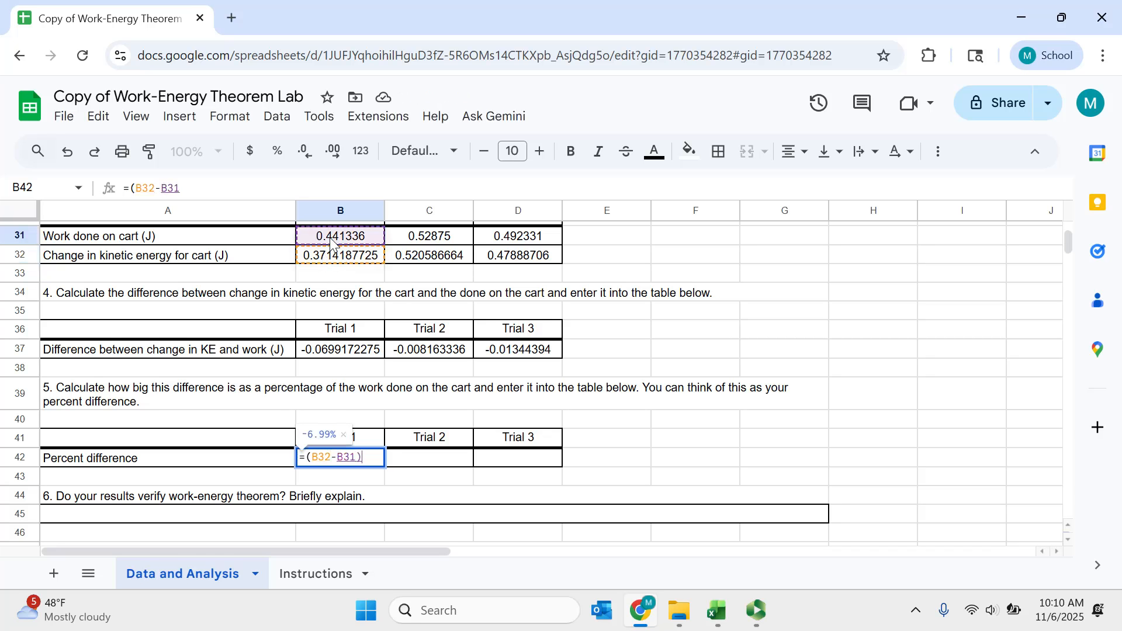
left_click(331, 242)
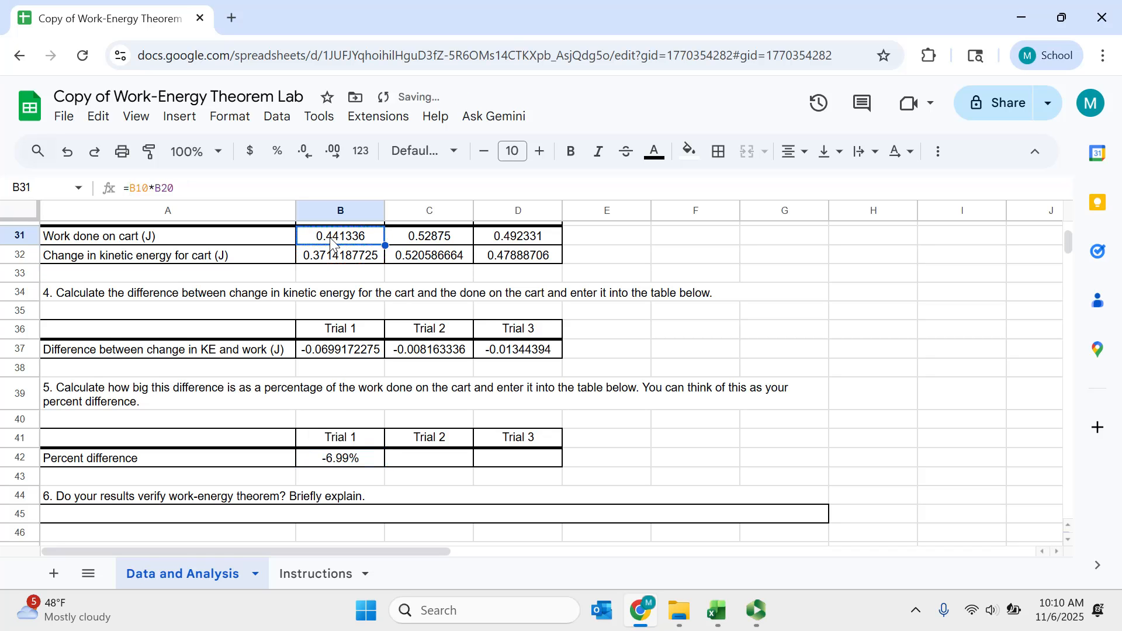
Extend the percent difference formula in B42 to =(B32-B31)/B30.
left_click(347, 459)
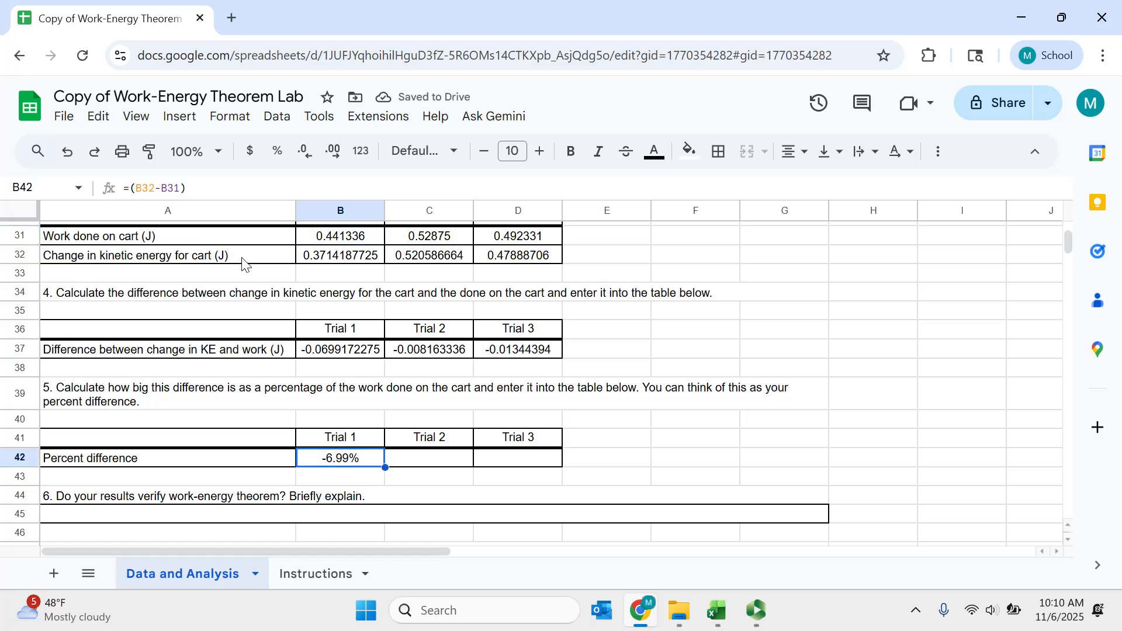
left_click(222, 184)
type("/")
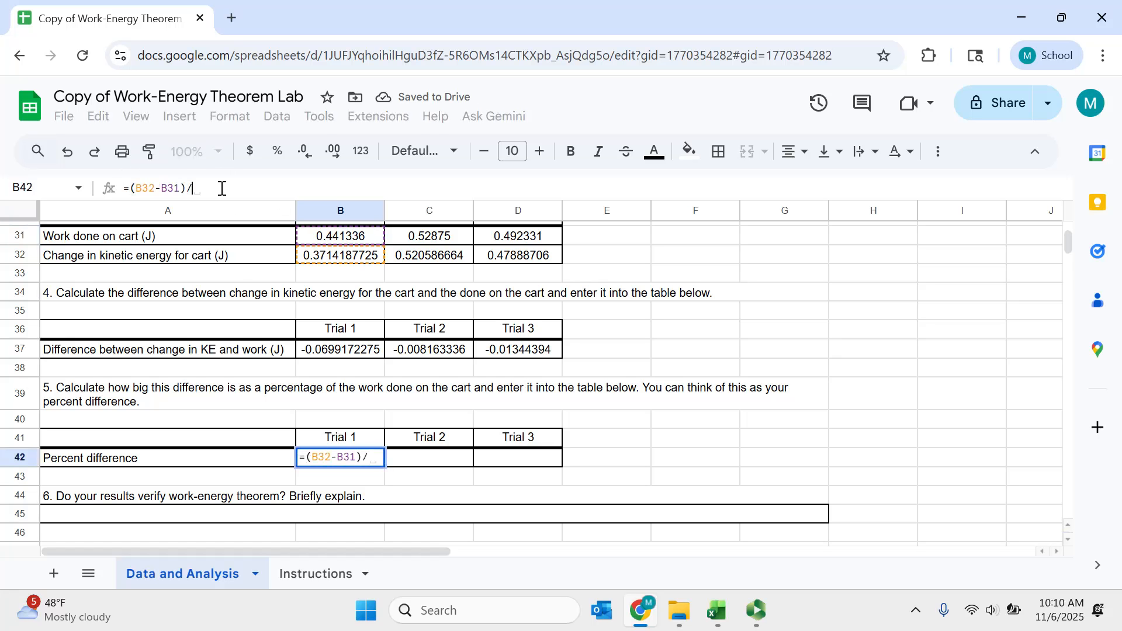
left_click(369, 224)
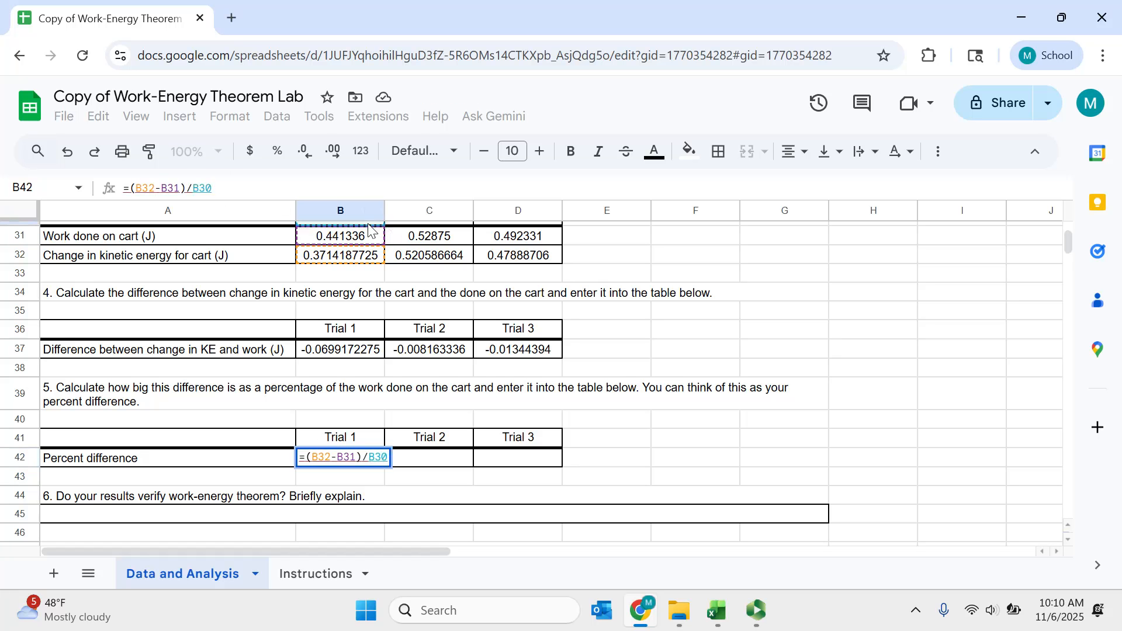
key("Return")
Change the divisor in B42 from B30 to the work done on the cart, making the formula =(B32-B31)/B31.
left_click(360, 465)
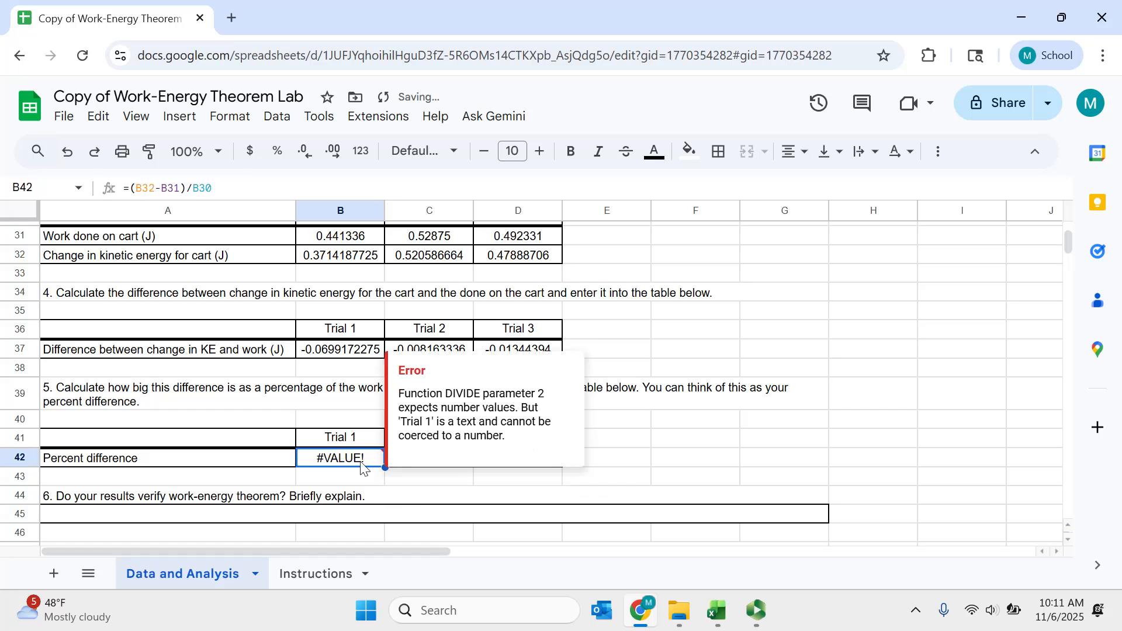
left_click(239, 187)
key("BackSpace")
key("BackSpace")
key("BackSpace")
type("B31")
key("Return")
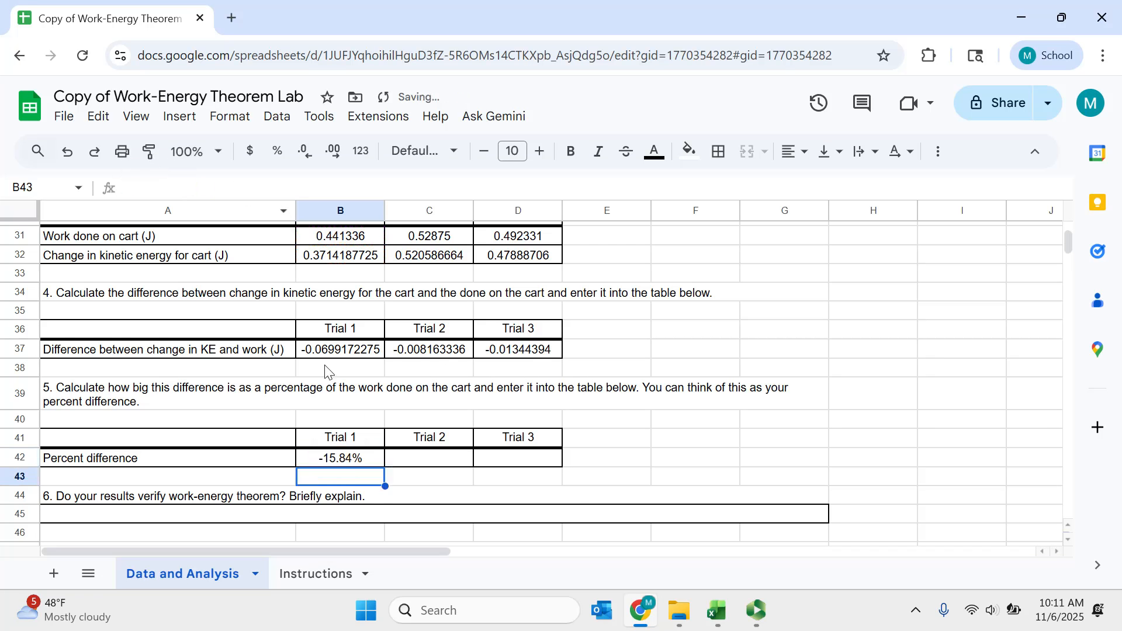
Try B30 as the divisor in the percent difference formula in B42.
left_click(354, 465)
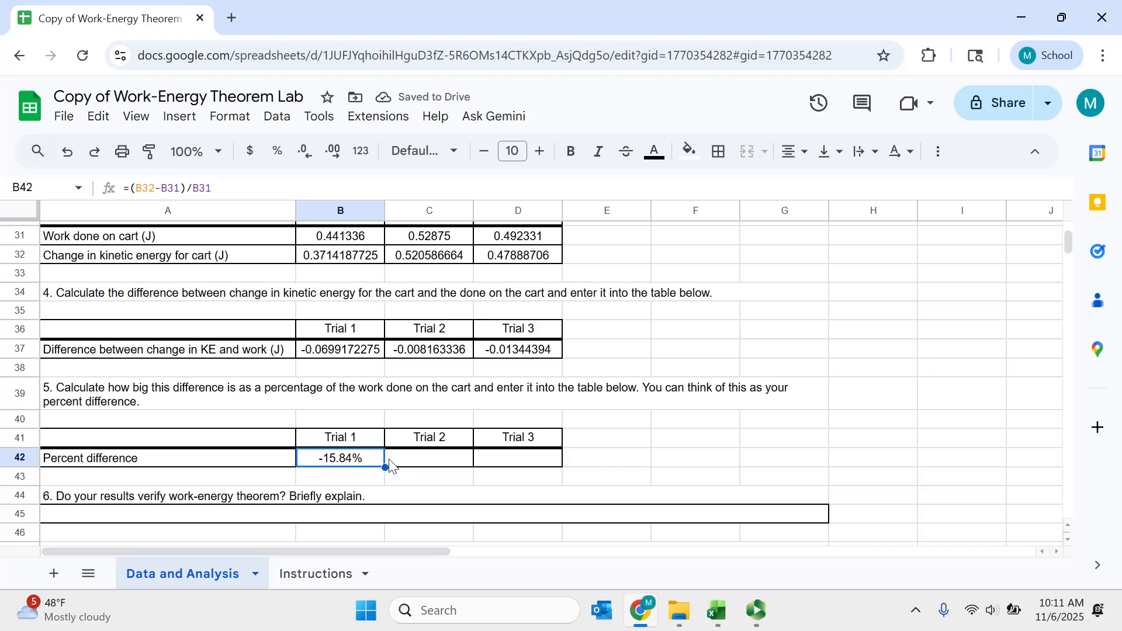
scroll(332, 260, "up", 2)
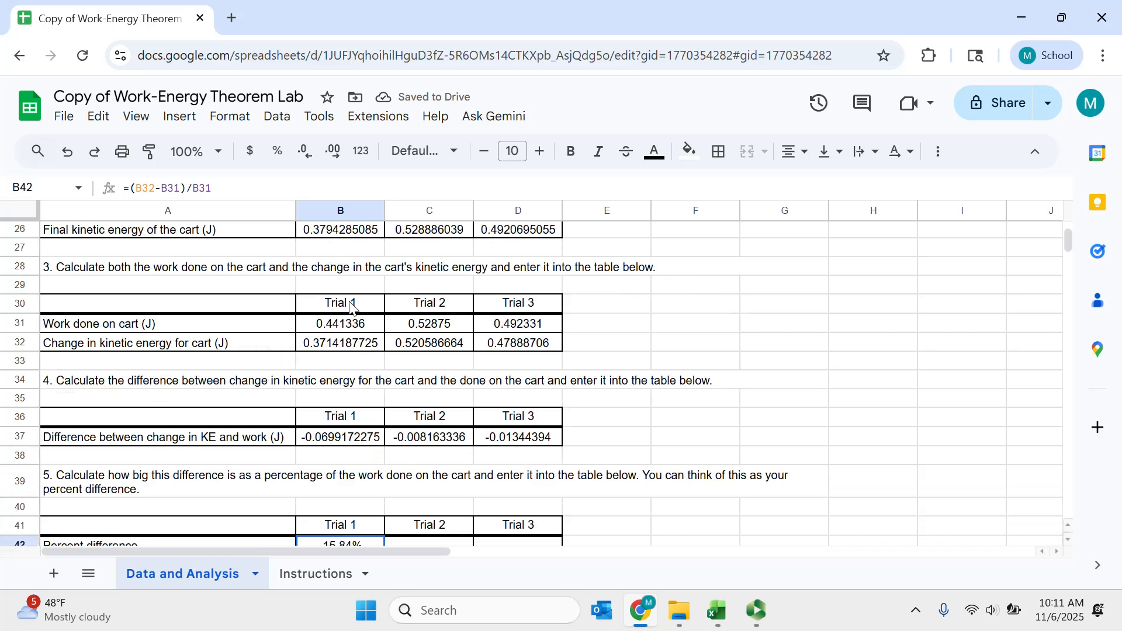
left_click(272, 191)
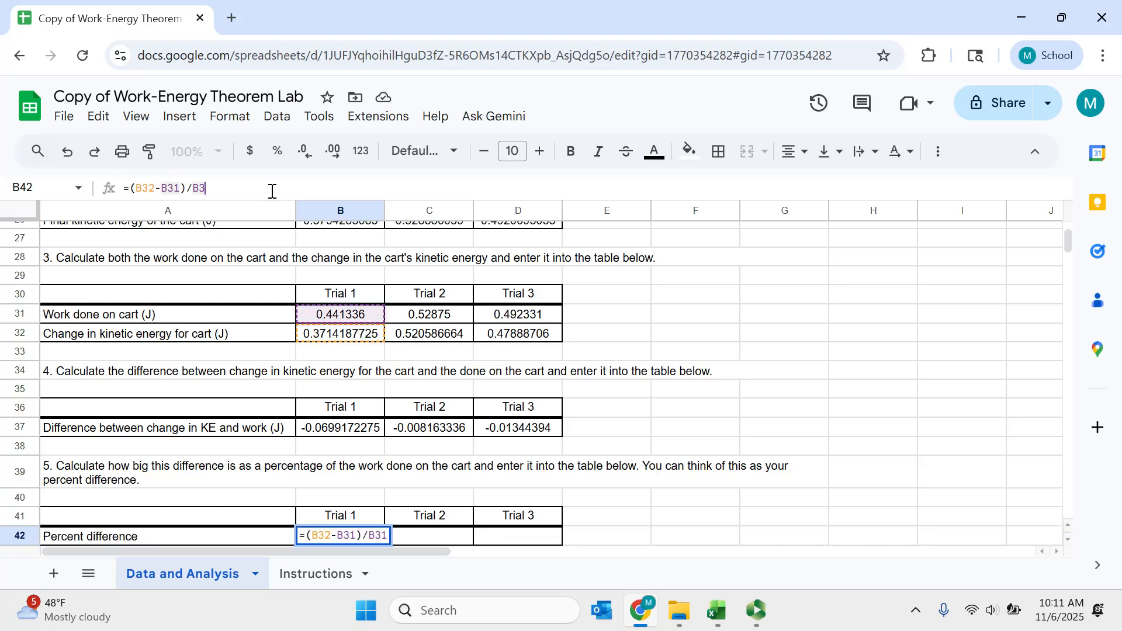
key("Return")
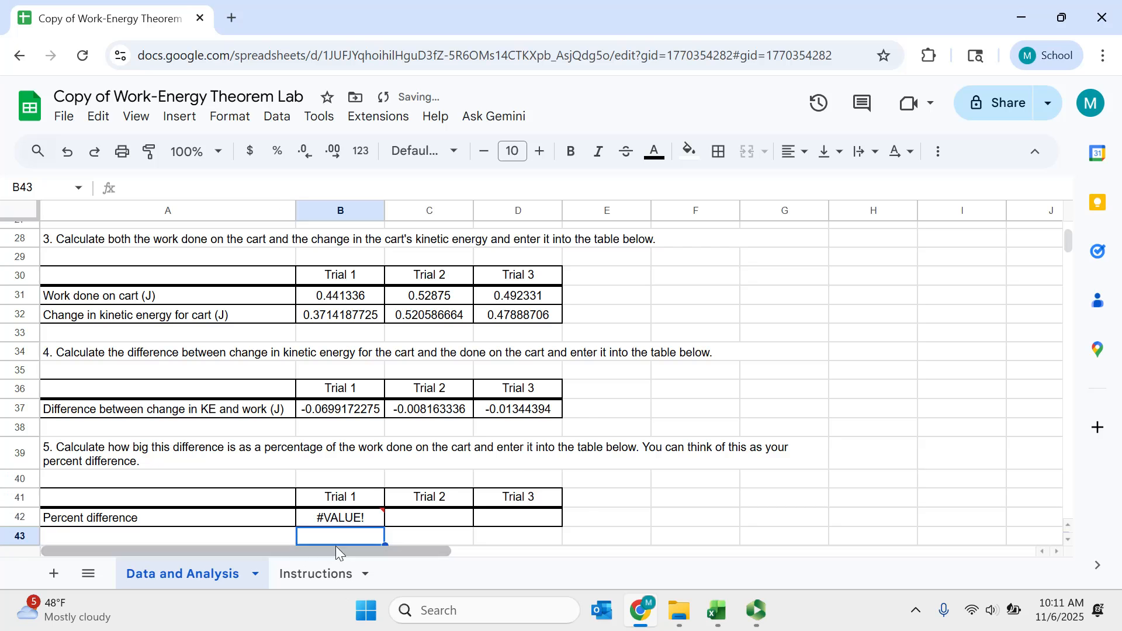
Restore the divisor in B42's percent difference formula to the work done in B31.
left_click(336, 517)
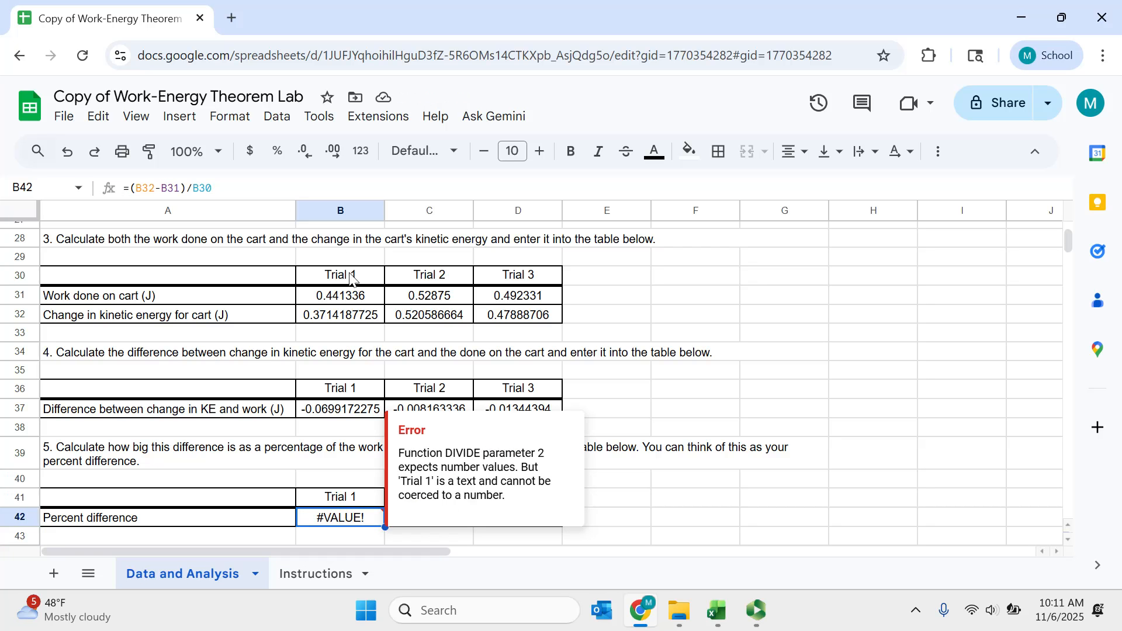
left_click(274, 189)
key("BackSpace")
type("1")
key("Return")
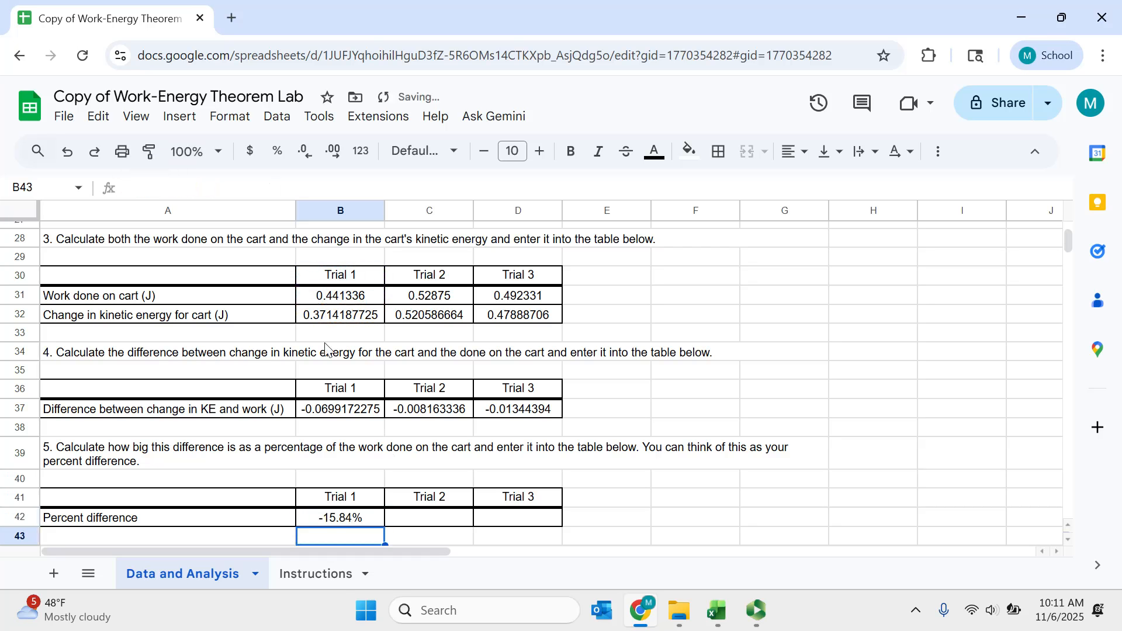
Fill the percent difference formula from B42 across to Trials 2 and 3.
left_click(336, 519)
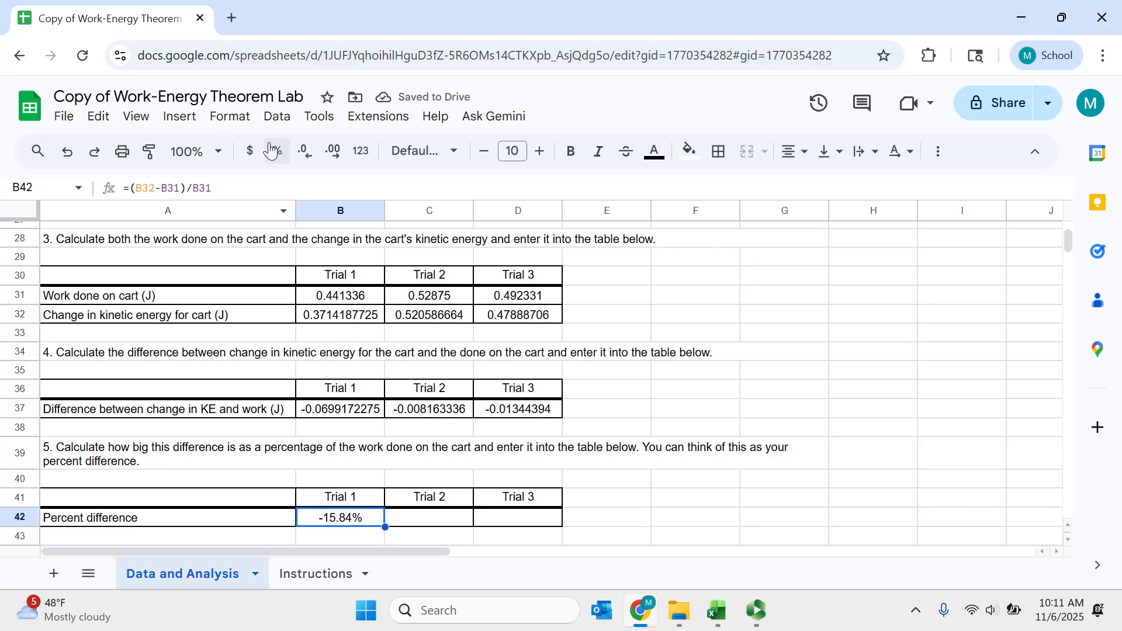
left_click_drag(384, 525, 521, 528)
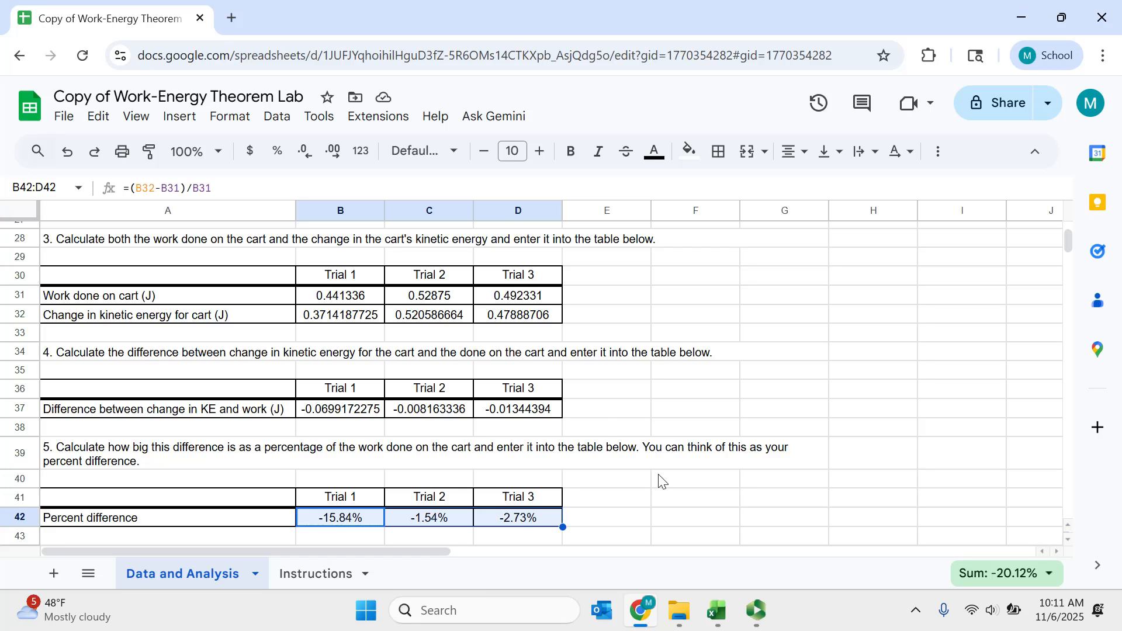
left_click(555, 524)
left_click(634, 504)
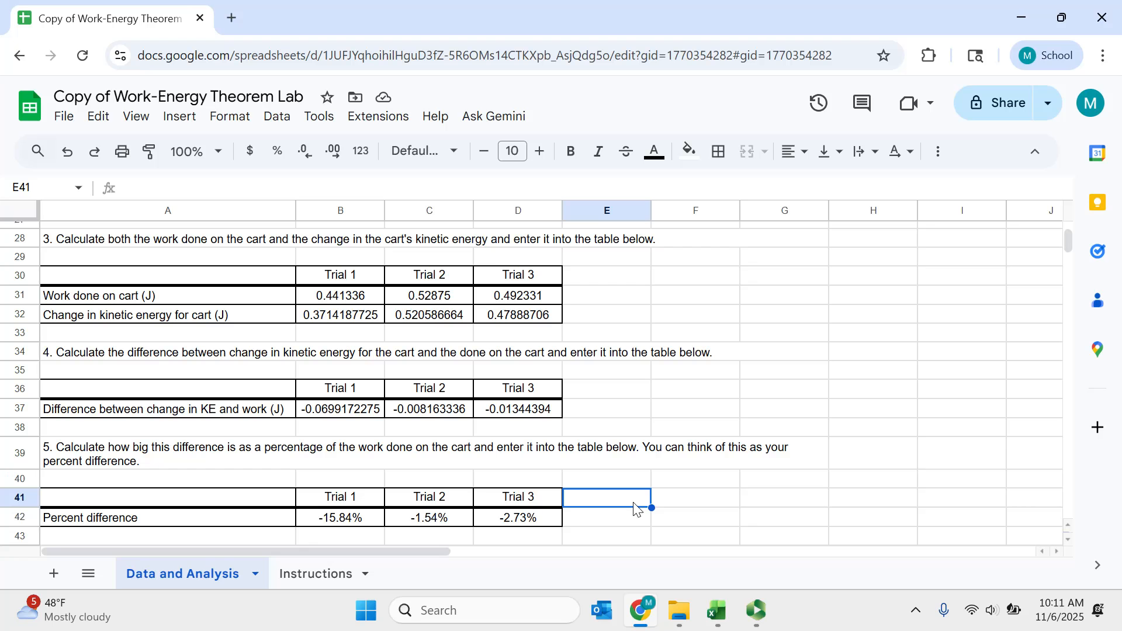
Examine the percent differences and their formulas in B42:D42 to compare the three trials.
left_click(550, 518)
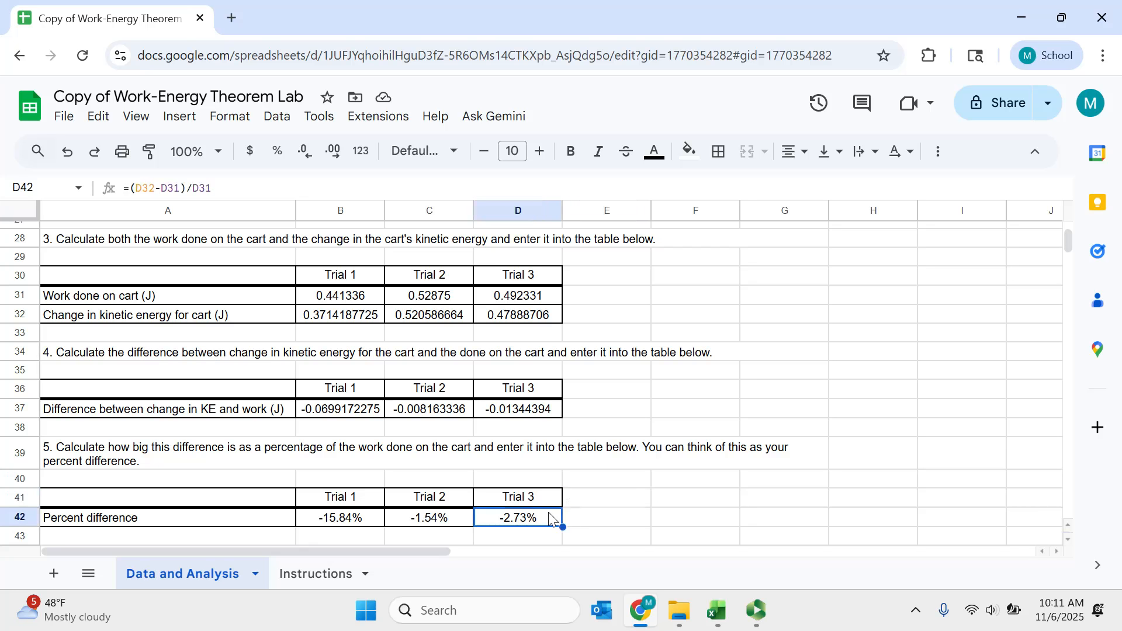
key("Left")
key("Left")
key("Right")
key("Right")
key("Left")
key("Right")
key("Left")
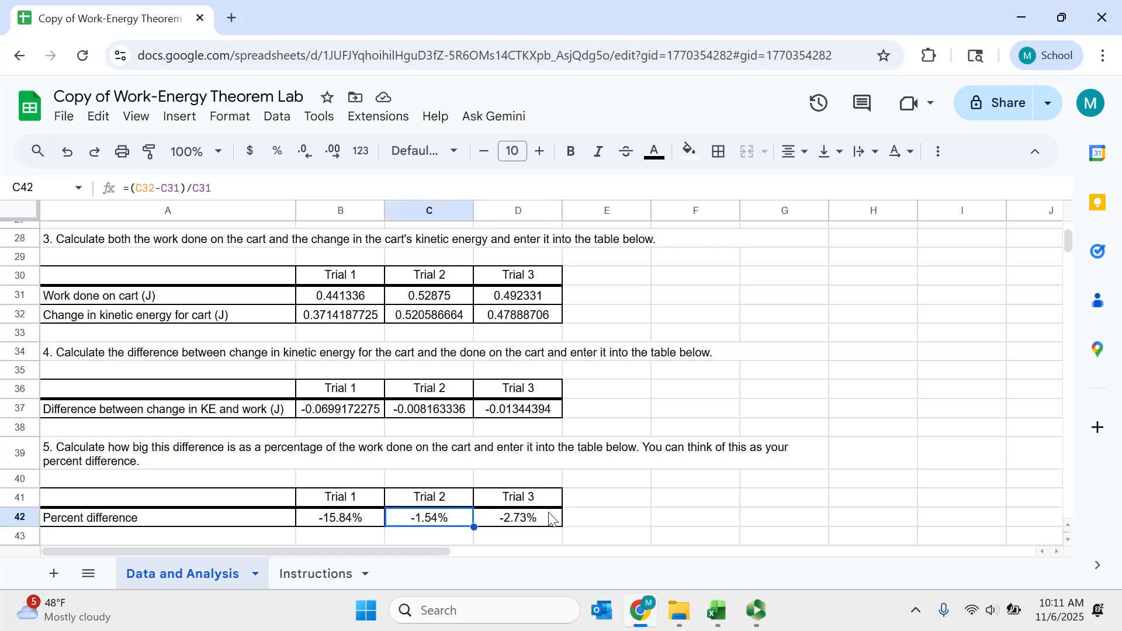
key("Right")
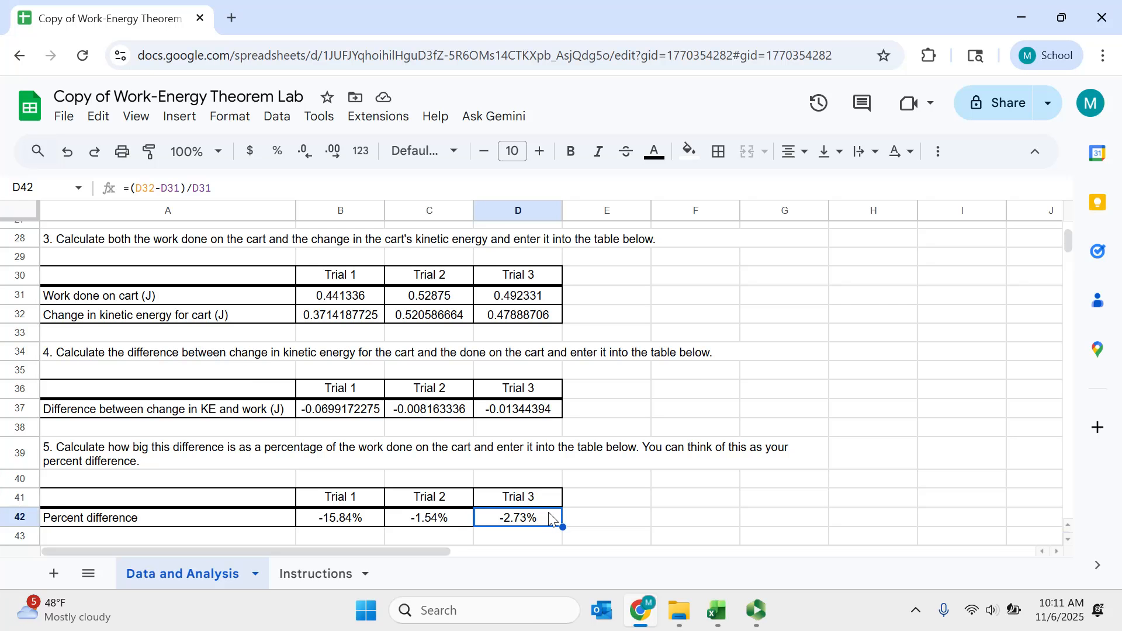
key("Left")
key("Left")
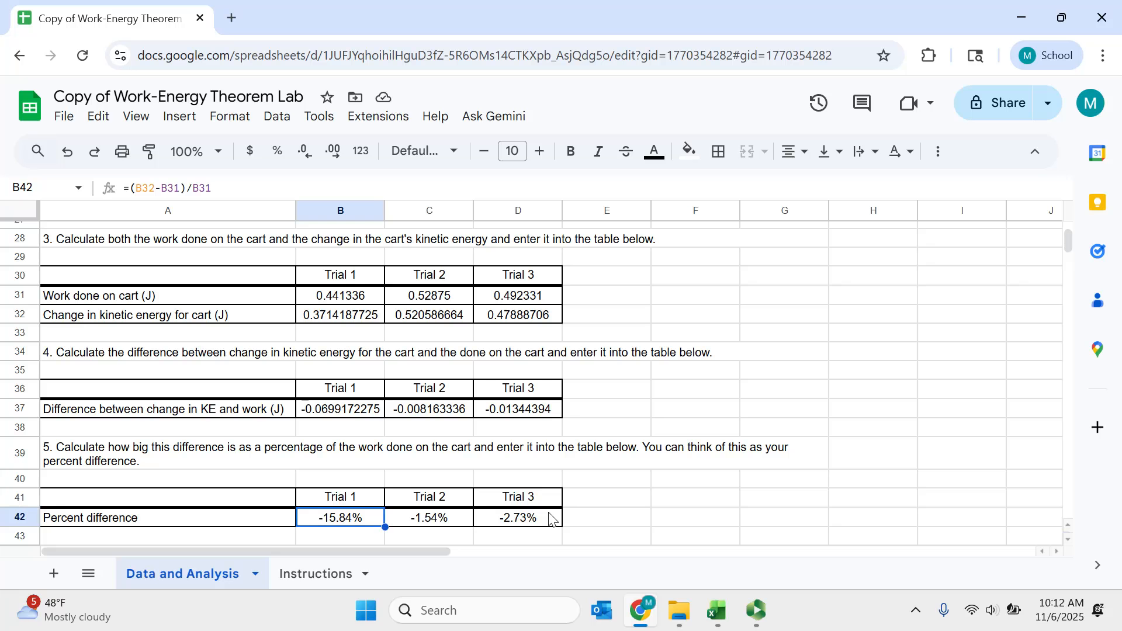
Go back to the data table and set Trial 1's cart mass in B7 to 0.471 kg.
left_click(550, 518)
key("Left")
key("Left")
key("Right")
key("Left")
key("Up")
key("Up")
key("Up")
key("Up")
key("Up")
key("Up")
key("Up")
key("Up")
key("Up")
key("Up")
key("Up")
key("Up")
key("Up")
key("Up")
key("Up")
key("Up")
key("Up")
key("Up")
key("Up")
key("Up")
key("Up")
key("Up")
key("Up")
key("Up")
key("Up")
key("Up")
key("Up")
key("Up")
key("Up")
key("Up")
key("Up")
key("Up")
key("Up")
key("Up")
key("Up")
key("Up")
key("Down")
key("Down")
key("Down")
key("Down")
key("Down")
key("Down")
key("Up")
key("Up")
key("Up")
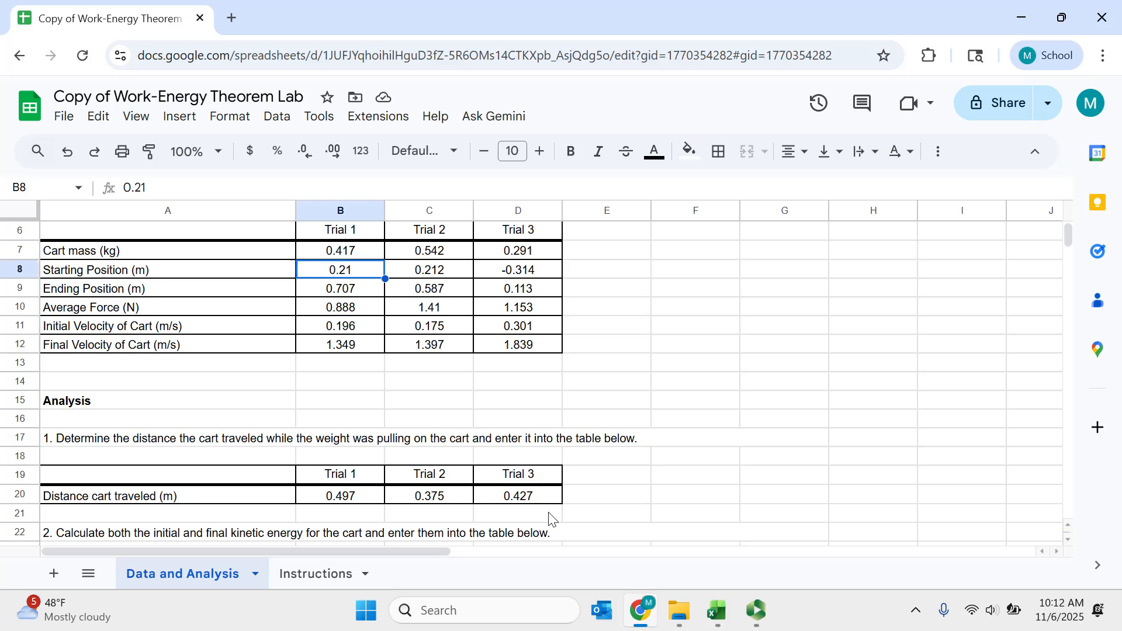
key("Up")
key("Up")
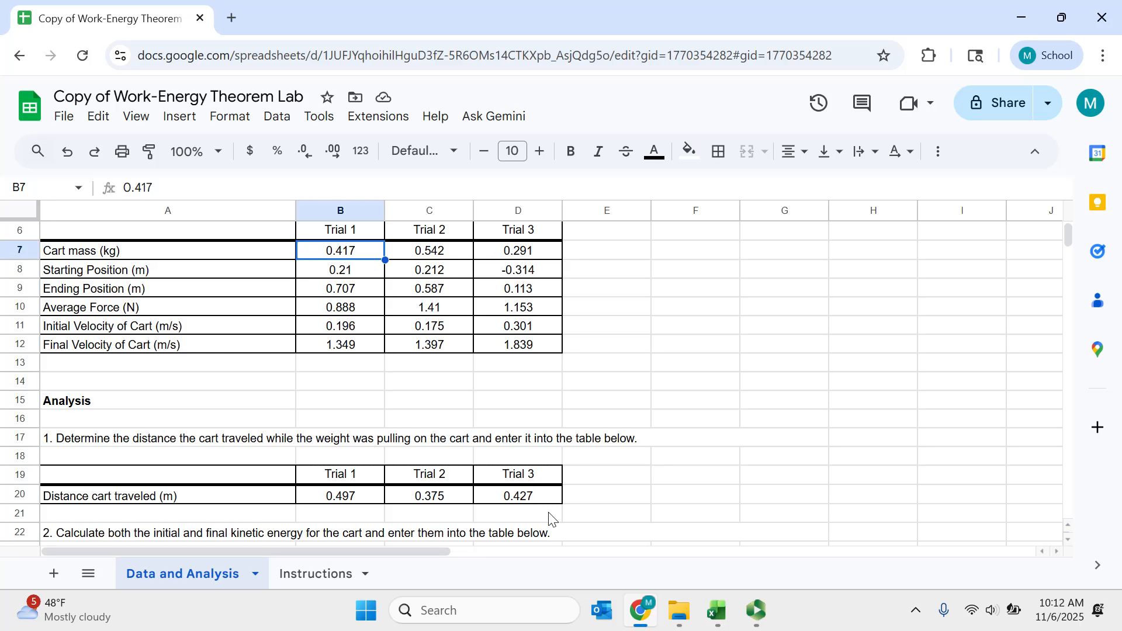
type(".471")
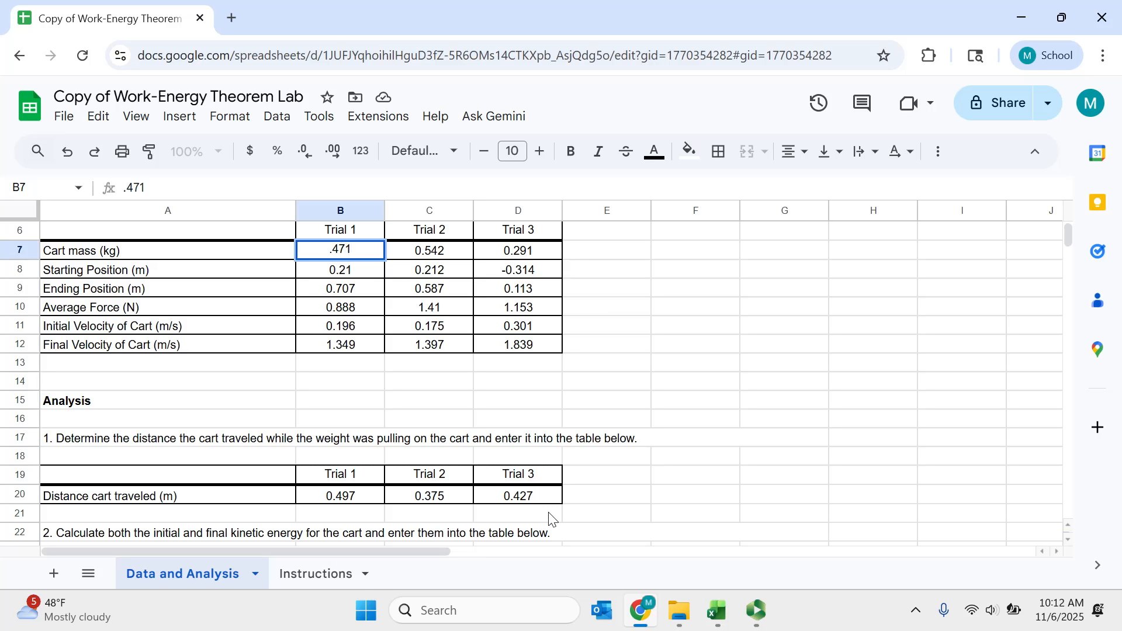
key("Return")
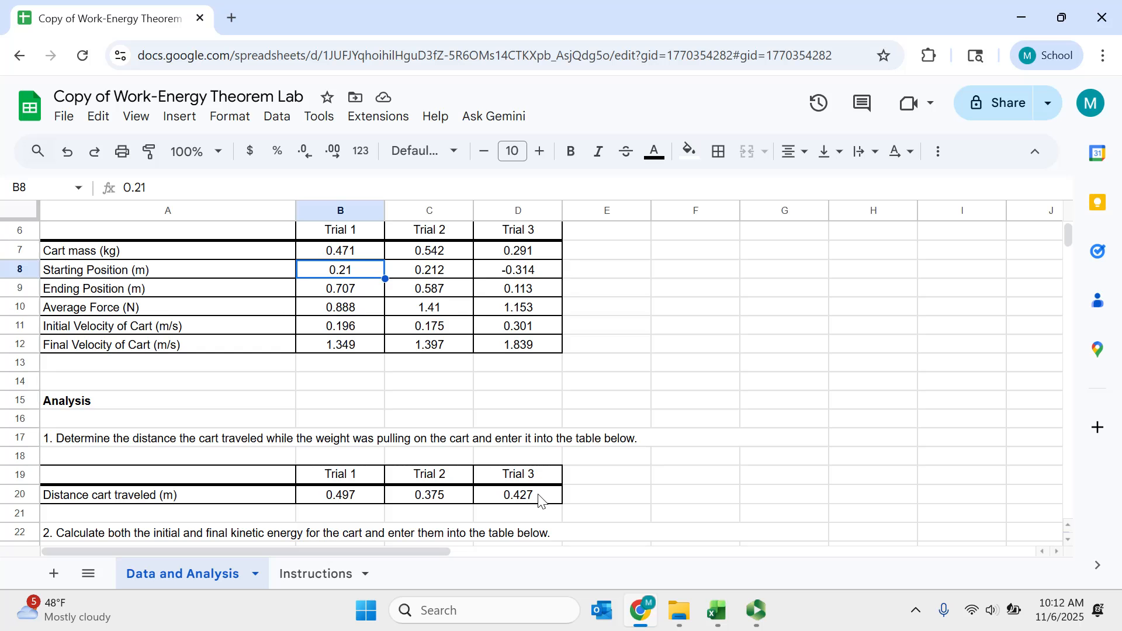
Examine Trial 1's recalculated kinetic energies, energy-work difference and percent difference against those of Trials 2 and 3.
key("Down")
key("Down")
key("Down")
key("Down")
key("Down")
key("Down")
key("Down")
key("Down")
key("Down")
key("Down")
key("Down")
key("Down")
key("Down")
key("Down")
key("Down")
key("Down")
key("Down")
key("Down")
key("Down")
key("Down")
key("Down")
key("Down")
key("Down")
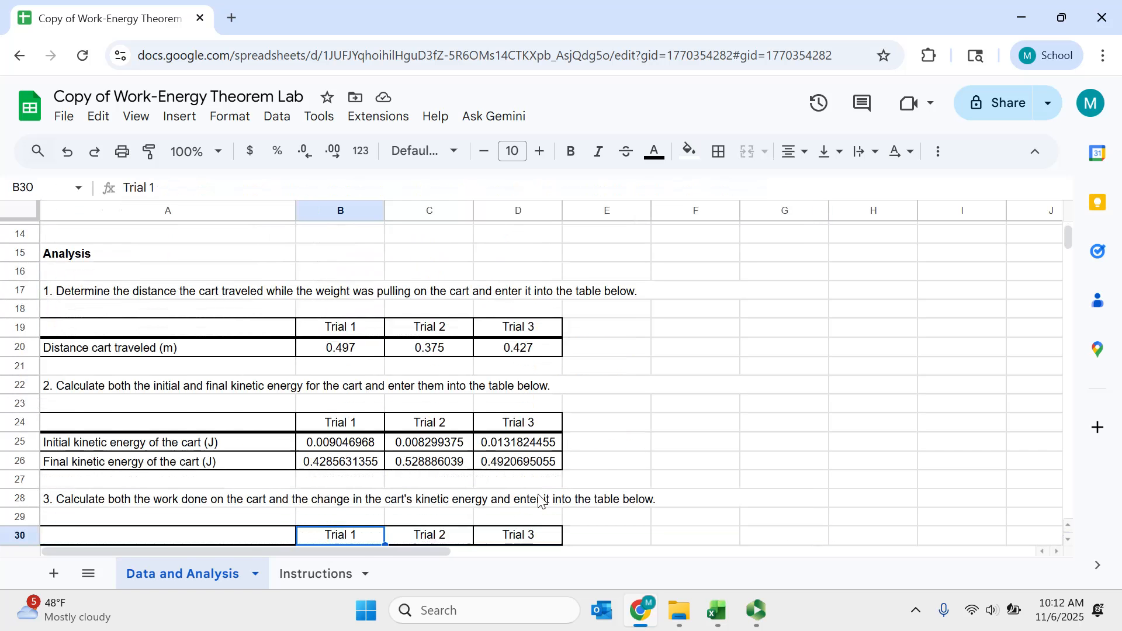
key("Down")
key("Down")
key("Down")
key("Down")
key("Down")
key("Down")
key("Down")
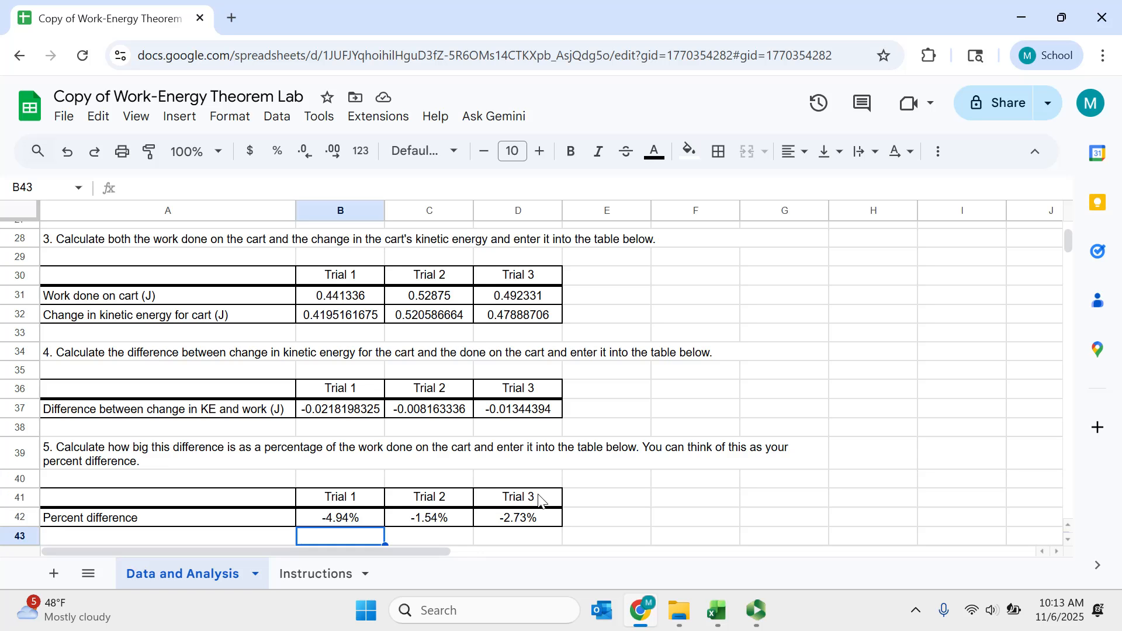
left_click(710, 409)
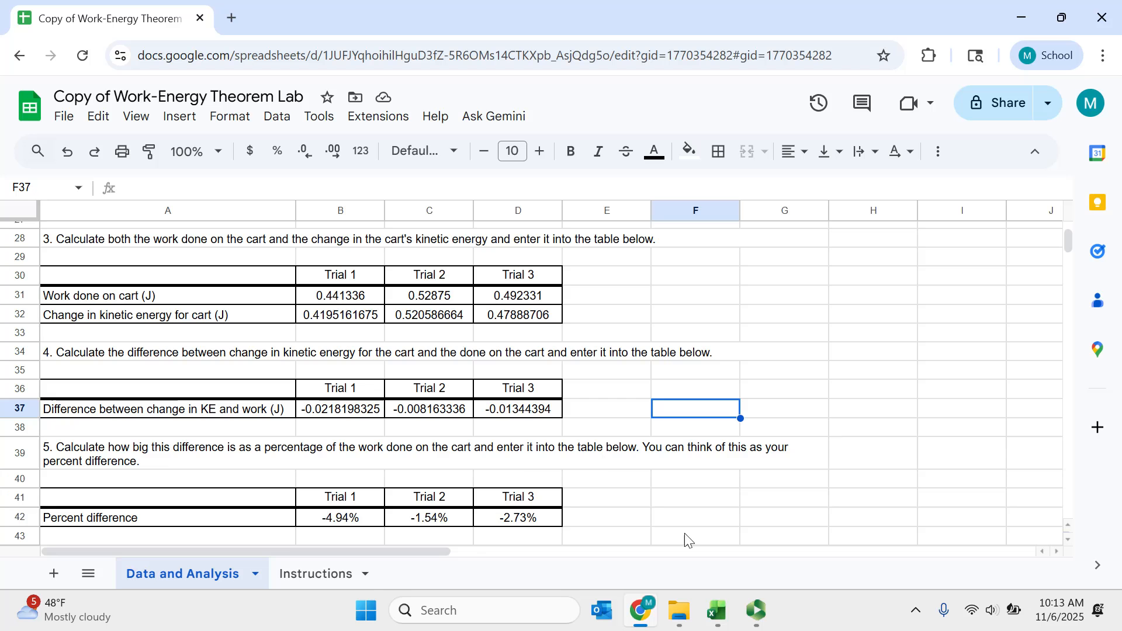
Recheck Trial 1's cart mass in B7 and look over the distance and kinetic energy tables that depend on the data.
scroll(556, 435, "up", 9)
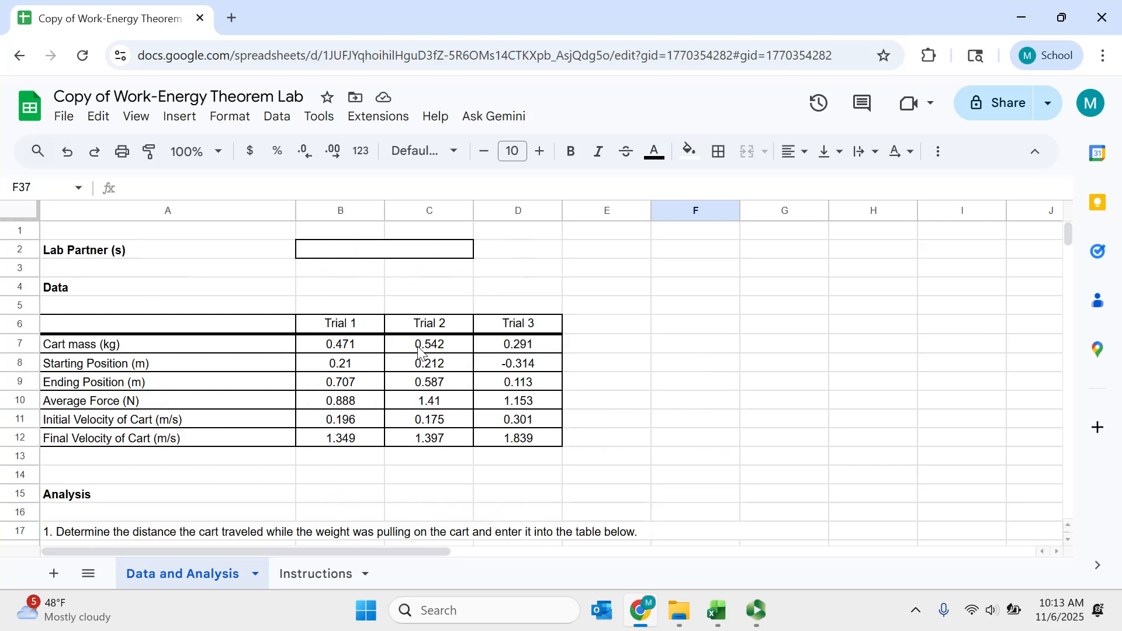
left_click(350, 349)
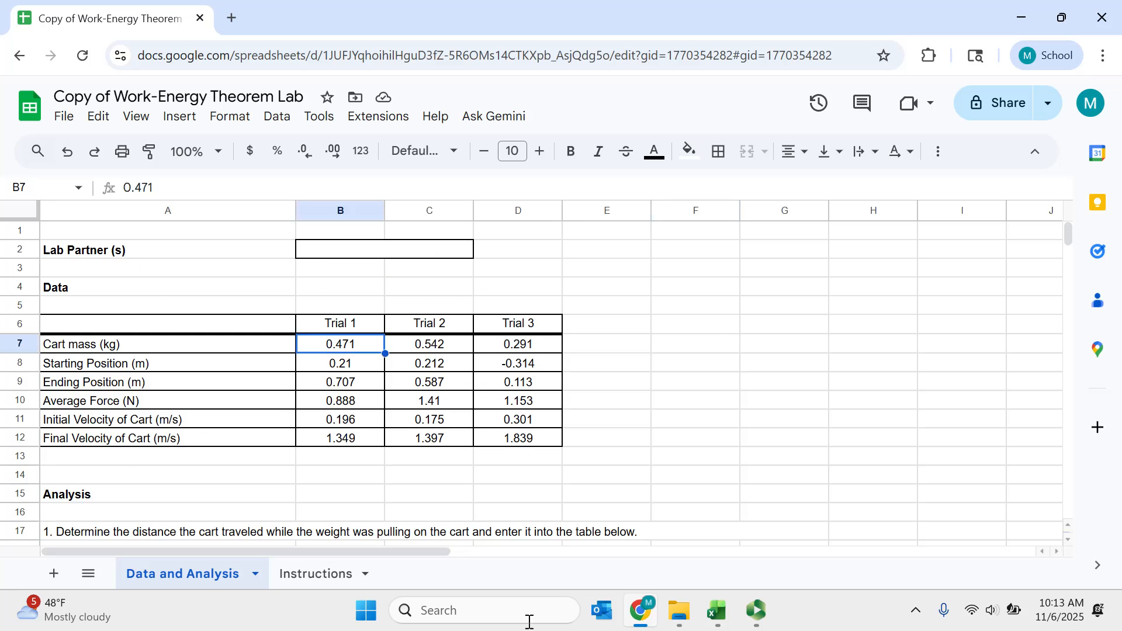
scroll(529, 512, "down", 5)
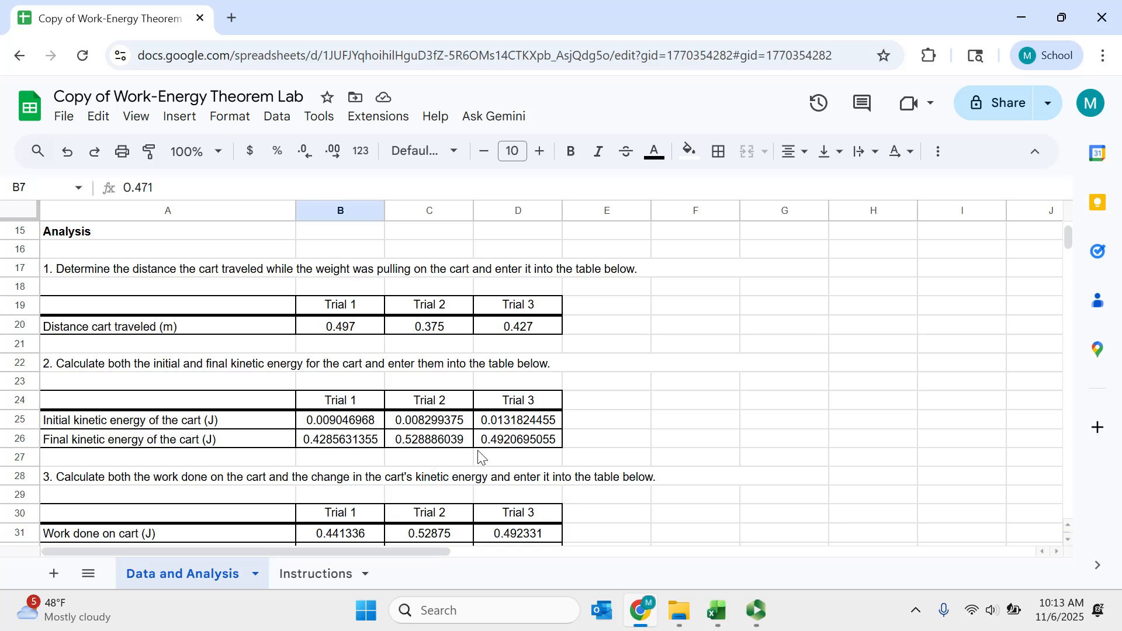
left_click(757, 610)
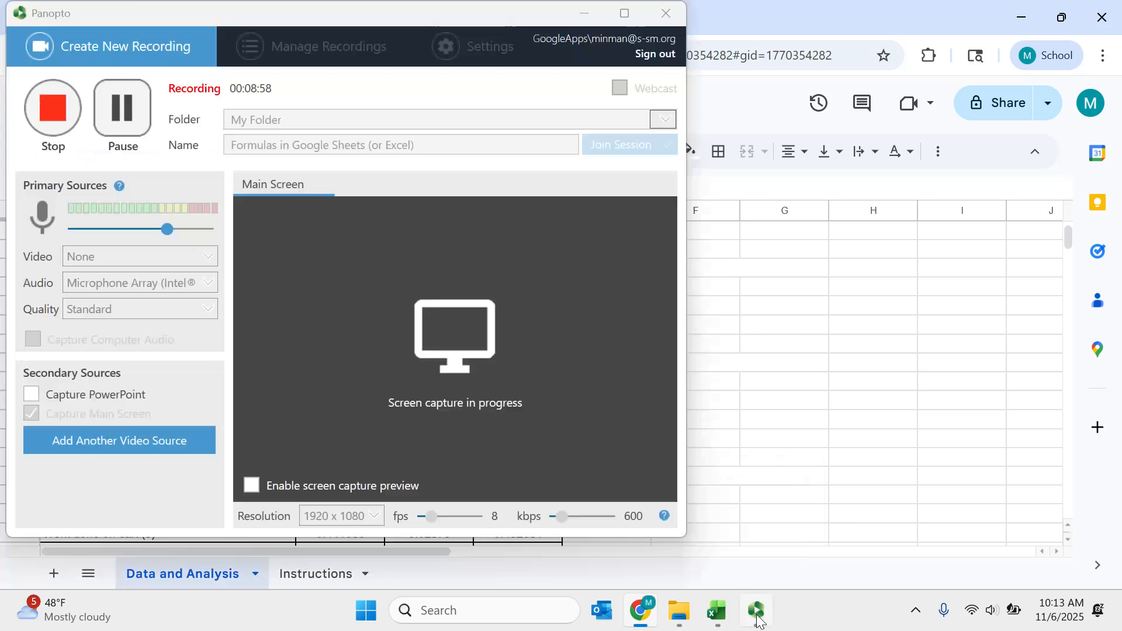